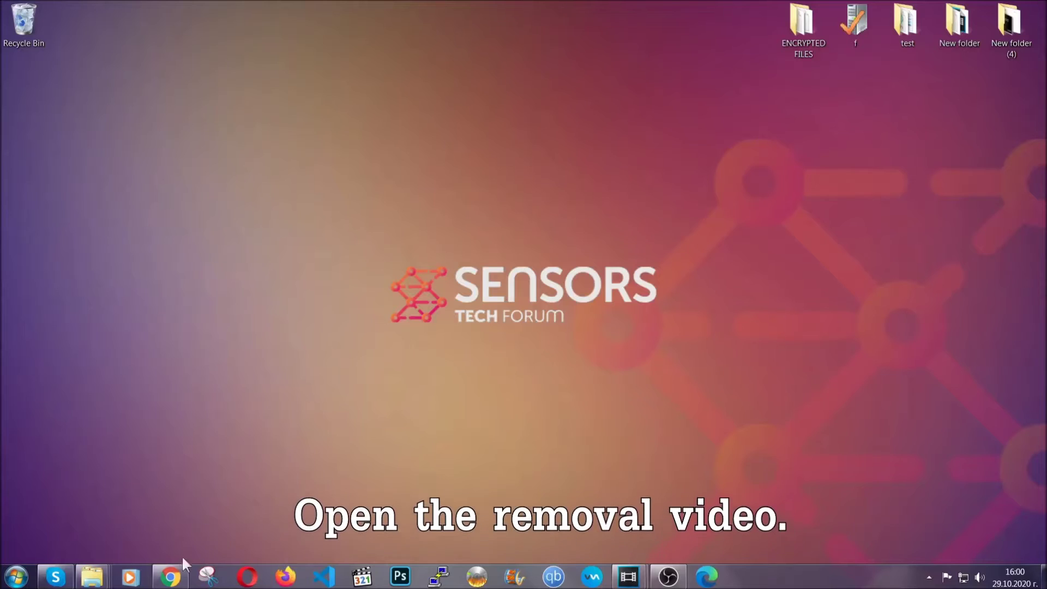
- Switch to Chrome and follow the video description's Full Removal Guide link
left_click(170, 578)
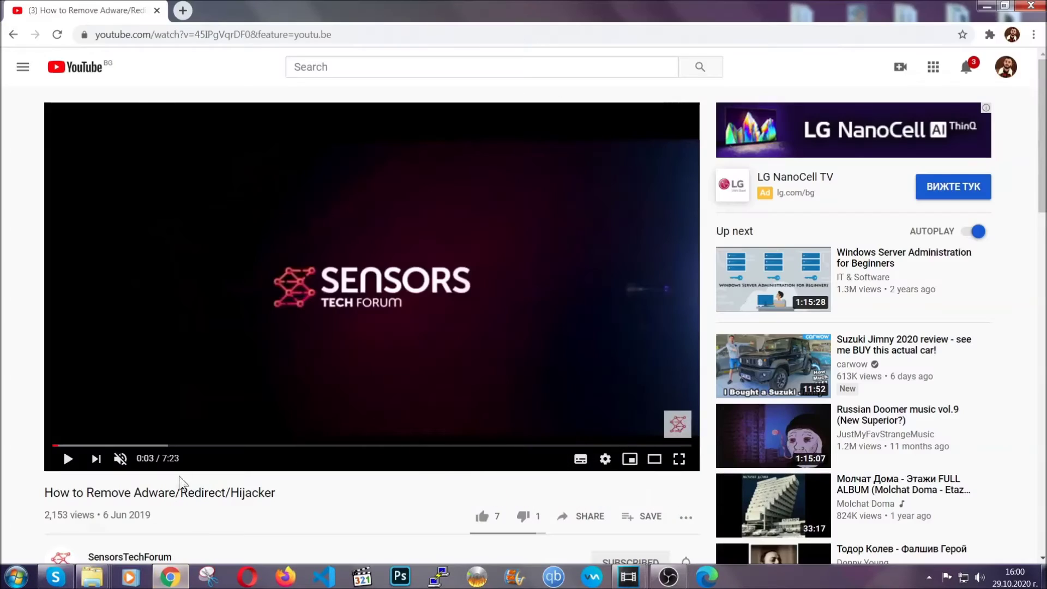
scroll(209, 378, "down", 4)
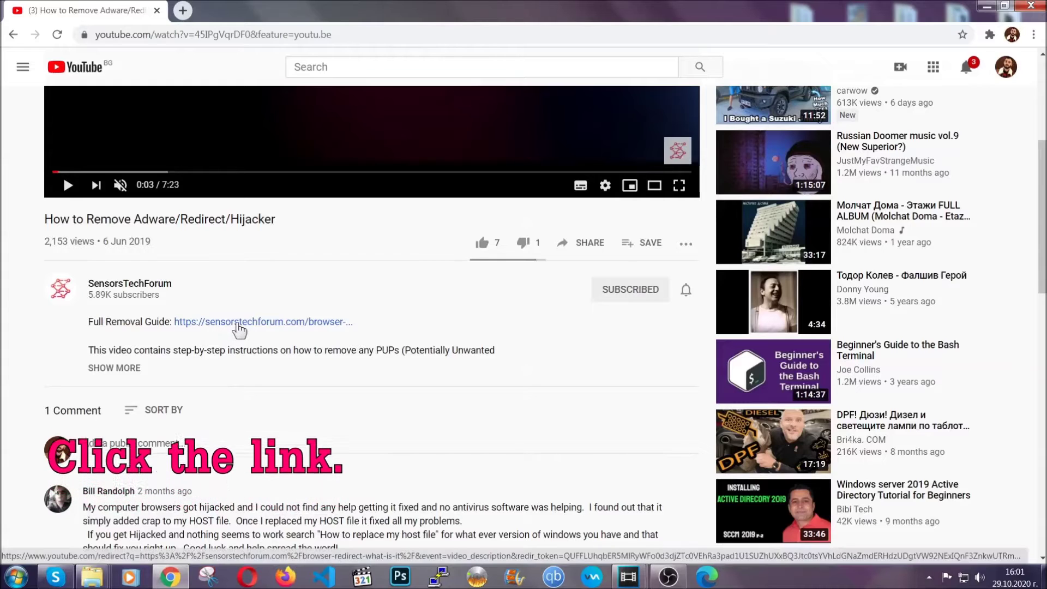
left_click(240, 322)
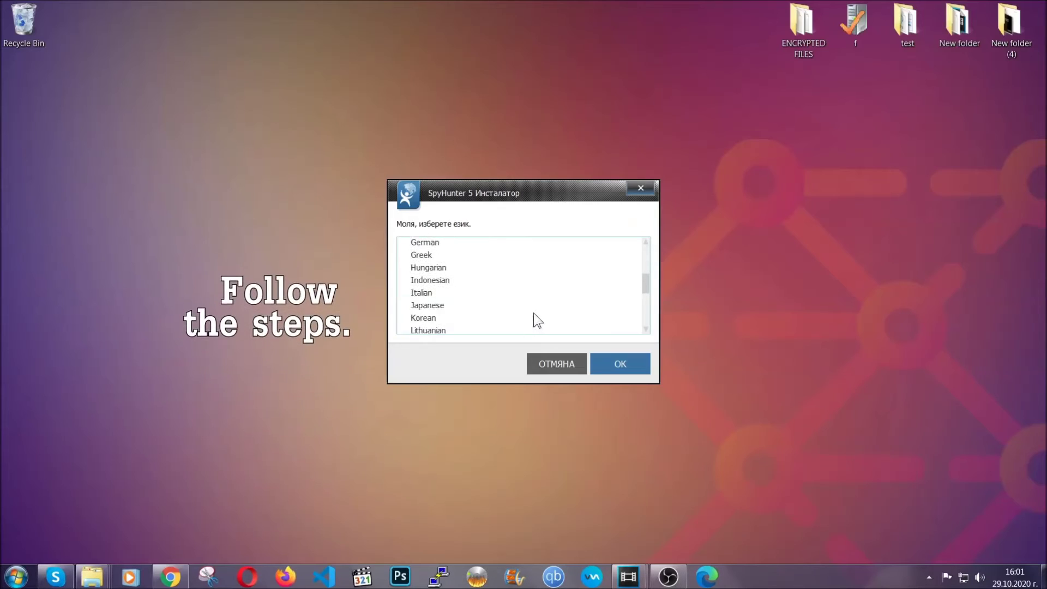
scroll(515, 324, "down", 3)
scroll(532, 322, "up", 3)
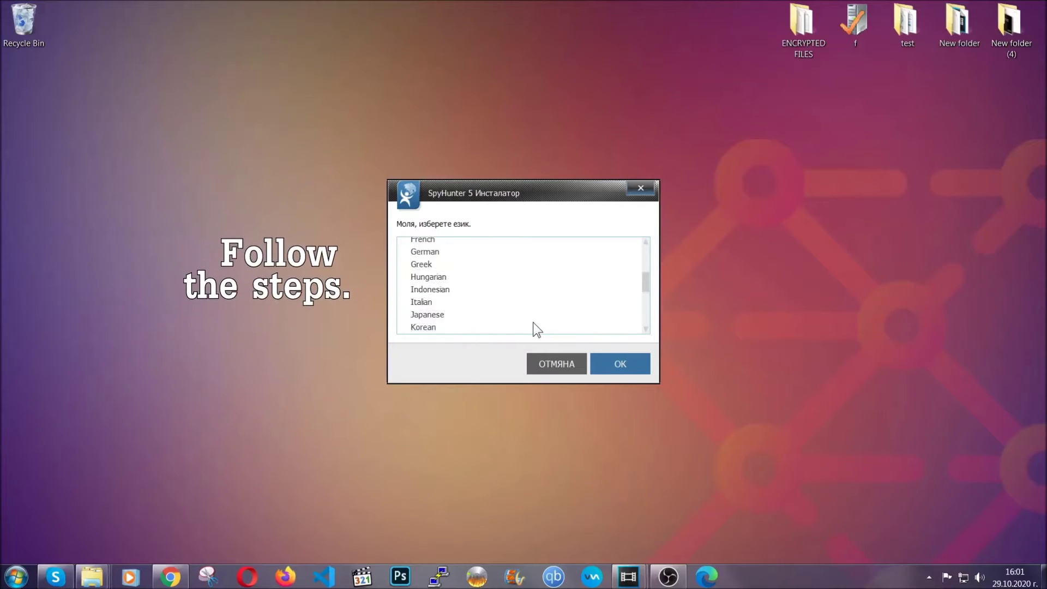
scroll(533, 322, "up", 3)
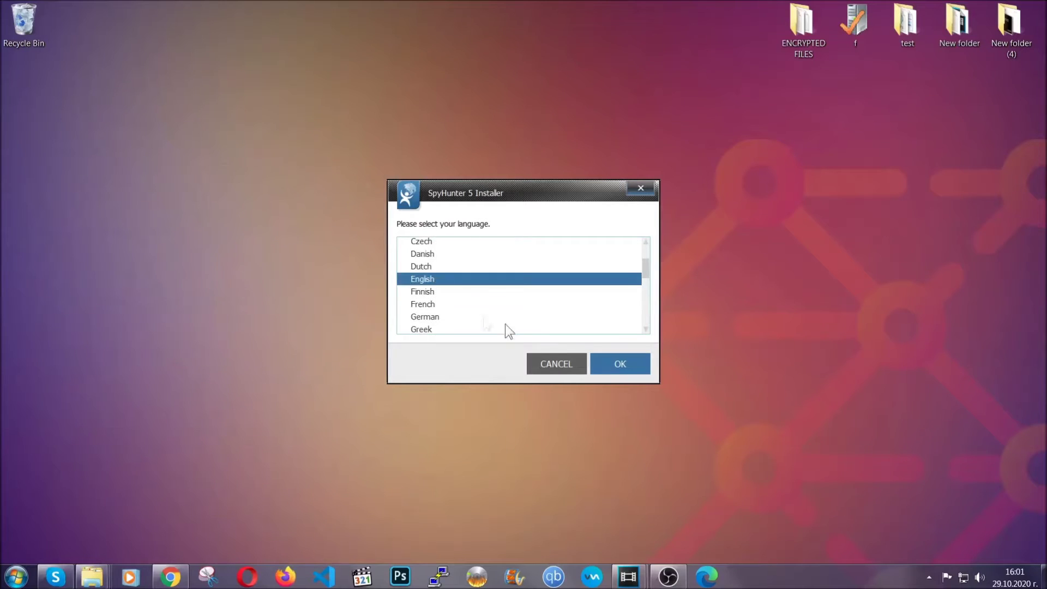
- Install SpyHunter 5 in English, accepting the EULA and Privacy Policy, and finish setup
left_click(618, 364)
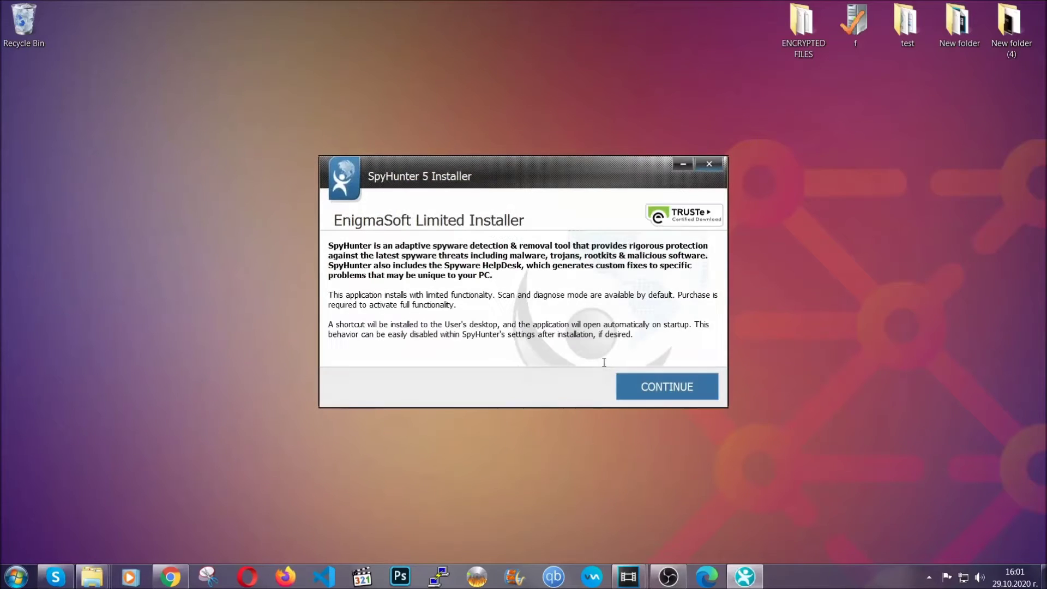
left_click(627, 376)
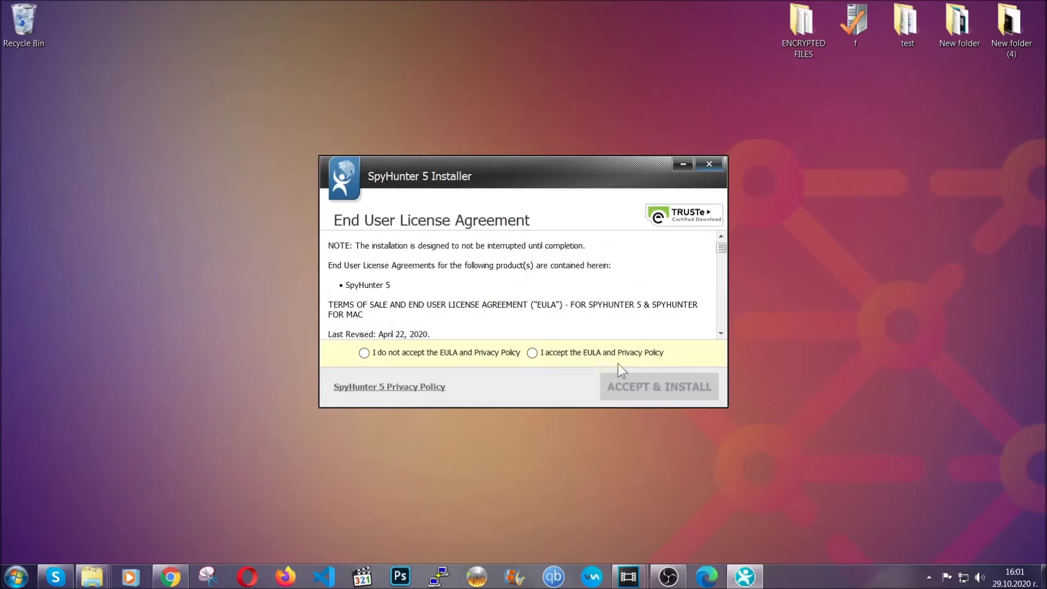
left_click(533, 354)
left_click(630, 379)
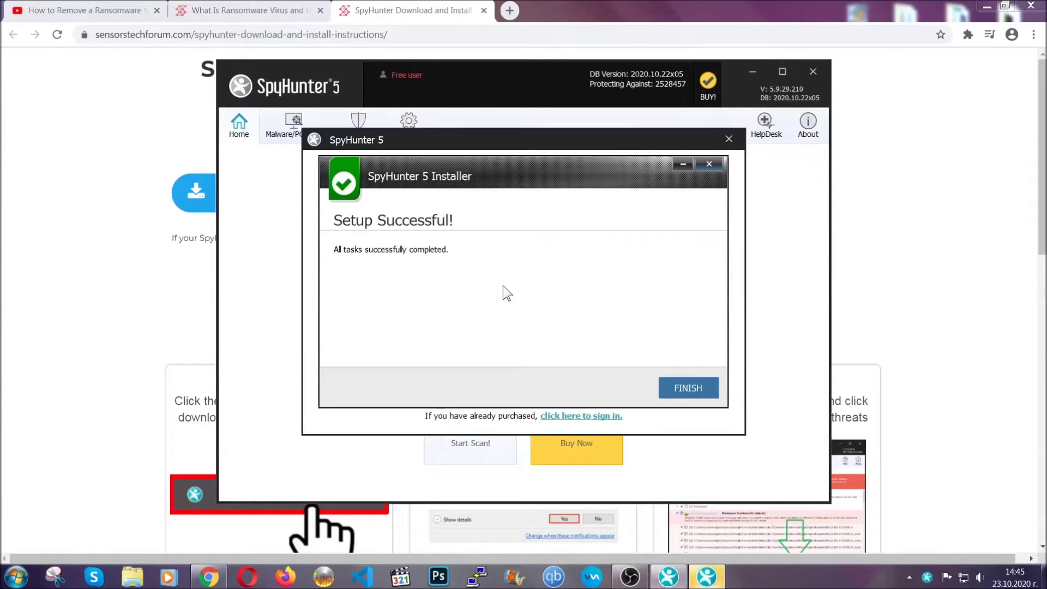
left_click(669, 389)
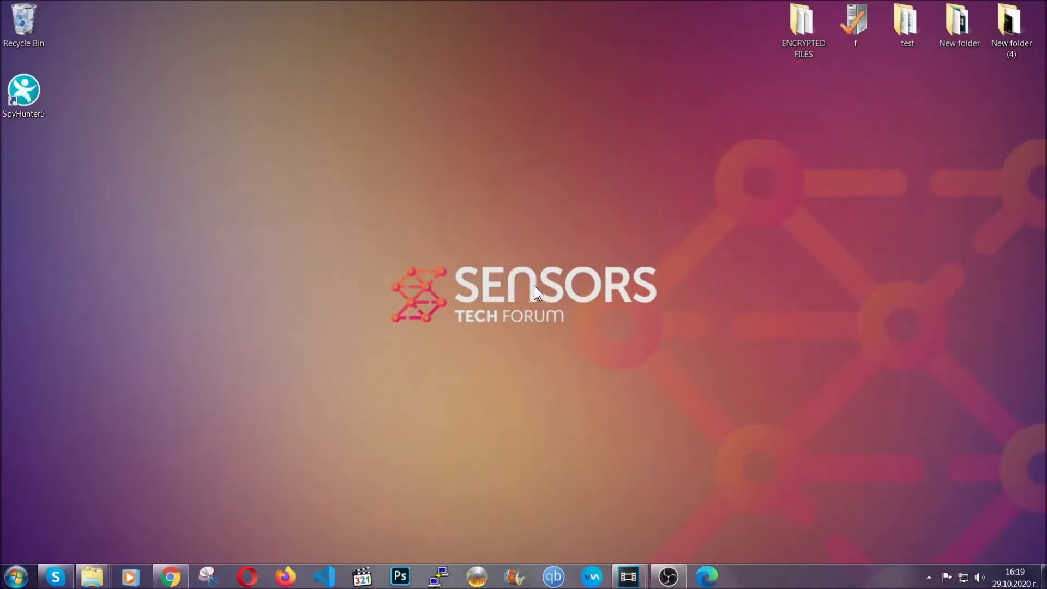
- Uninstall SUSPICIOUS PROGRAM through Run and Programs and Features, confirming the removal
key("super+r")
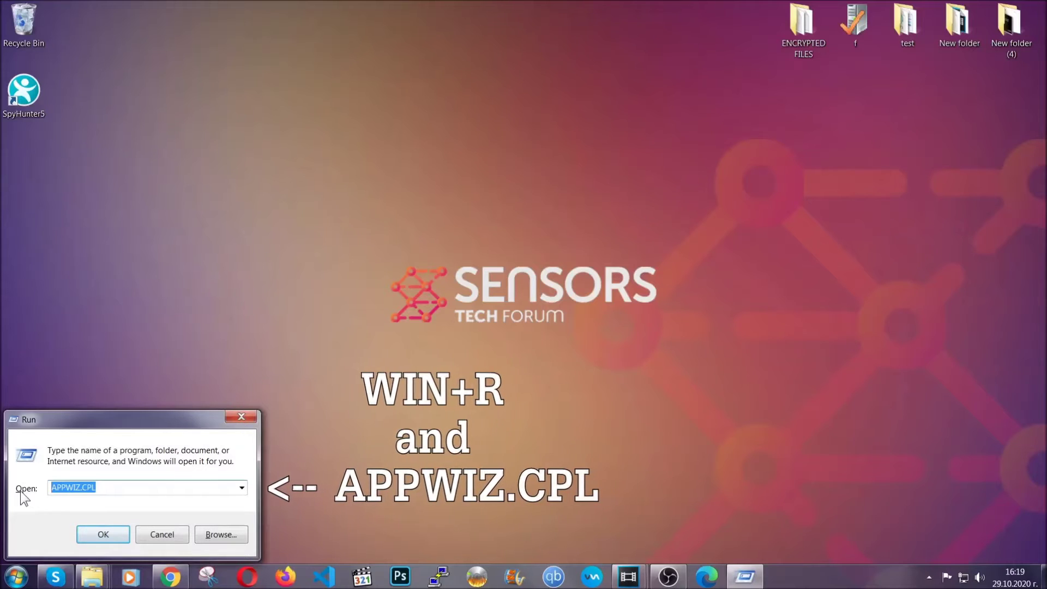
left_click(103, 530)
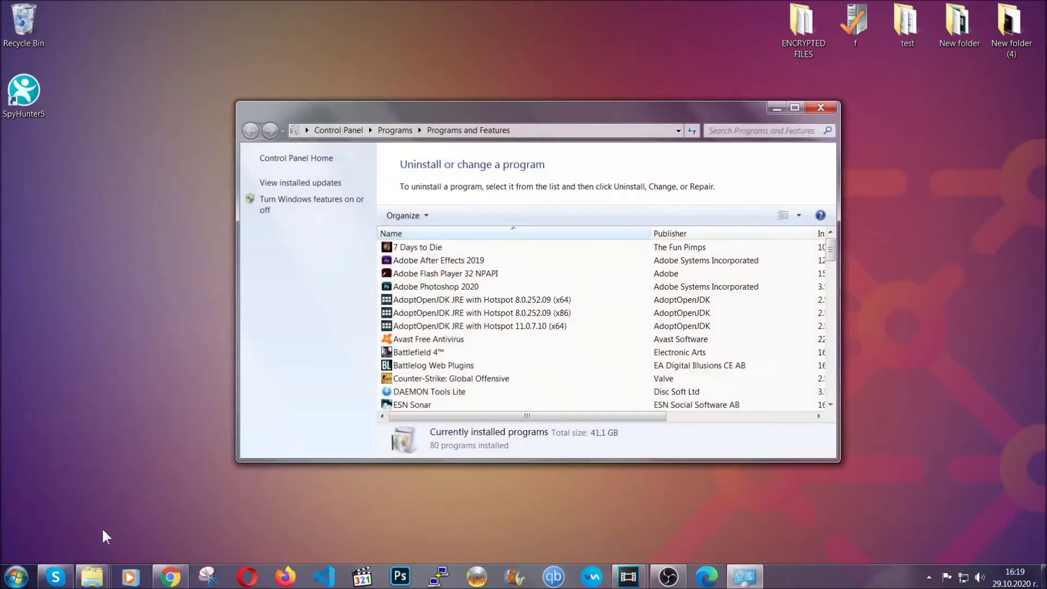
scroll(551, 292, "down", 10)
scroll(558, 304, "down", 8)
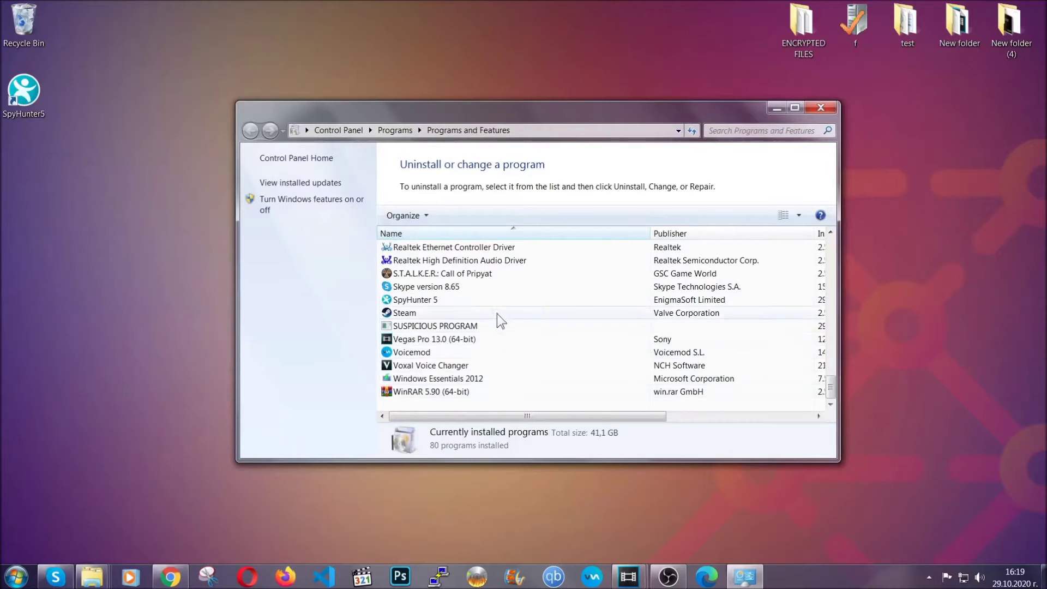
left_click(446, 326)
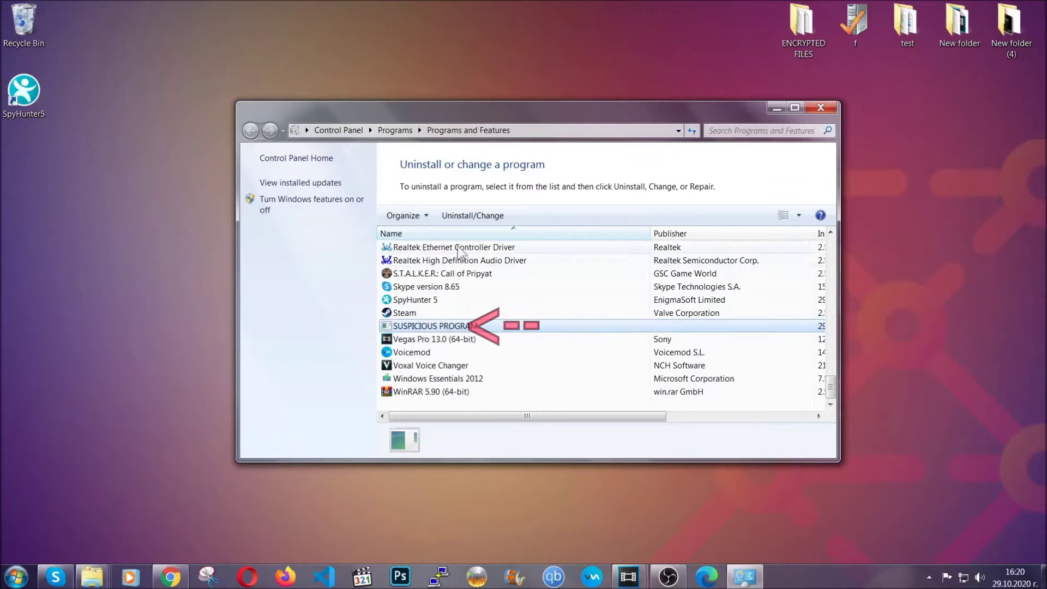
left_click(471, 215)
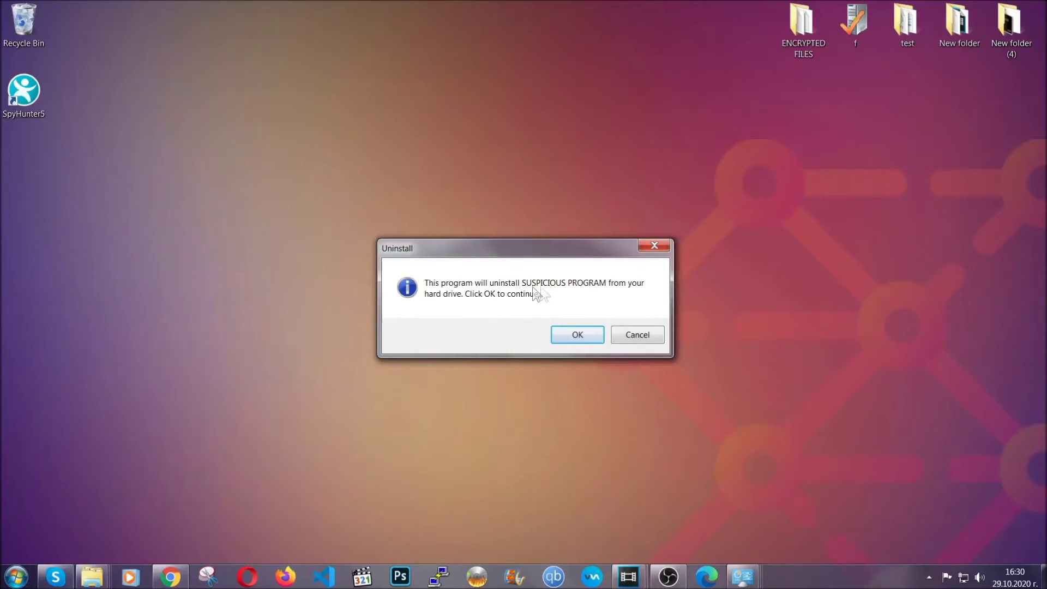
left_click(574, 338)
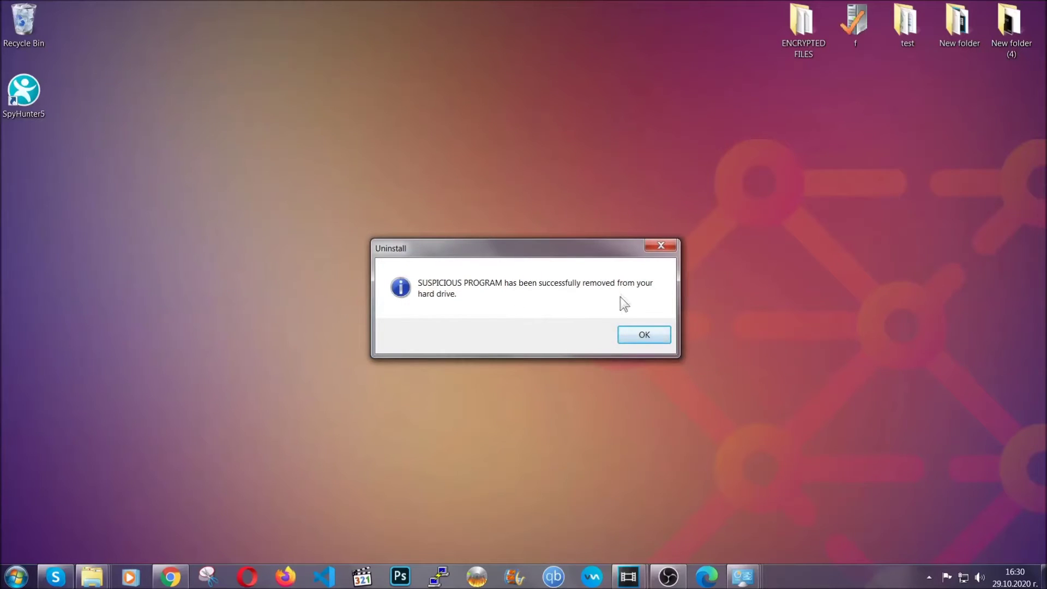
left_click(643, 335)
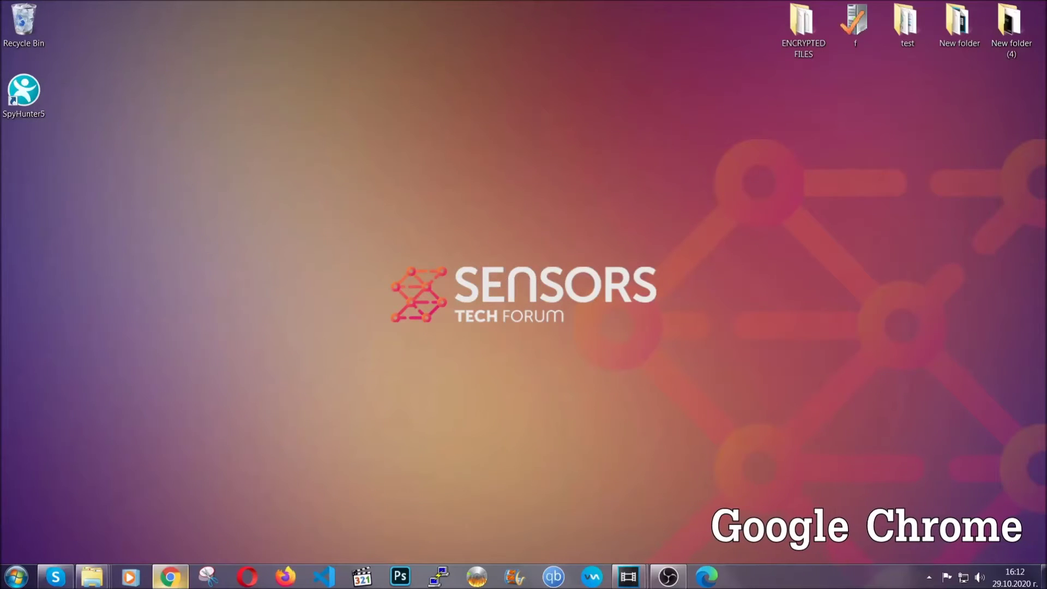
- Clear Chrome's all-time browsing data via chrome://settings/clearBrowserData, leaving Passwords unticked
left_click(169, 577)
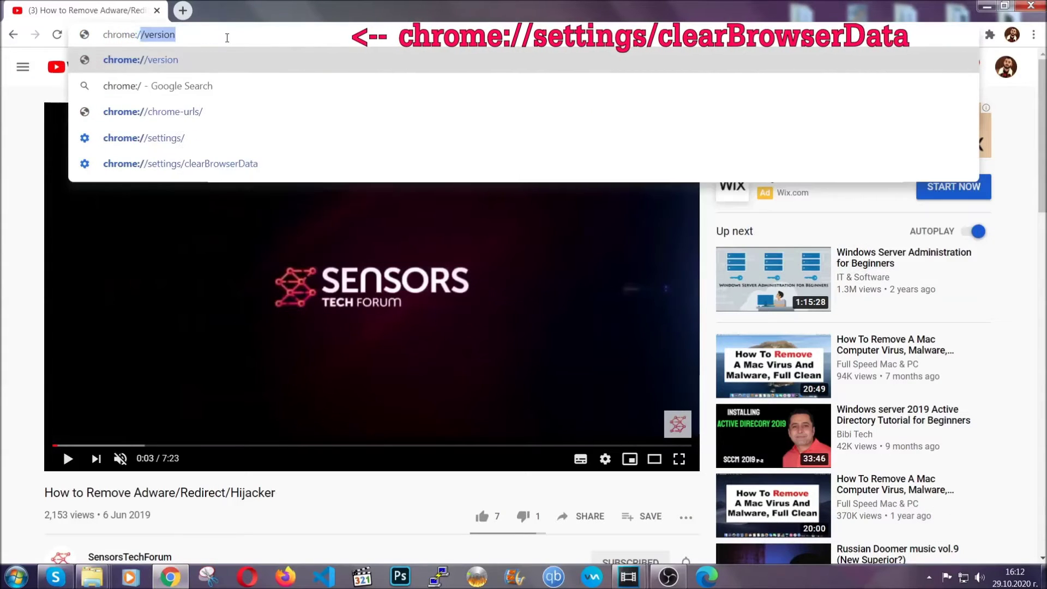
type("/setting")
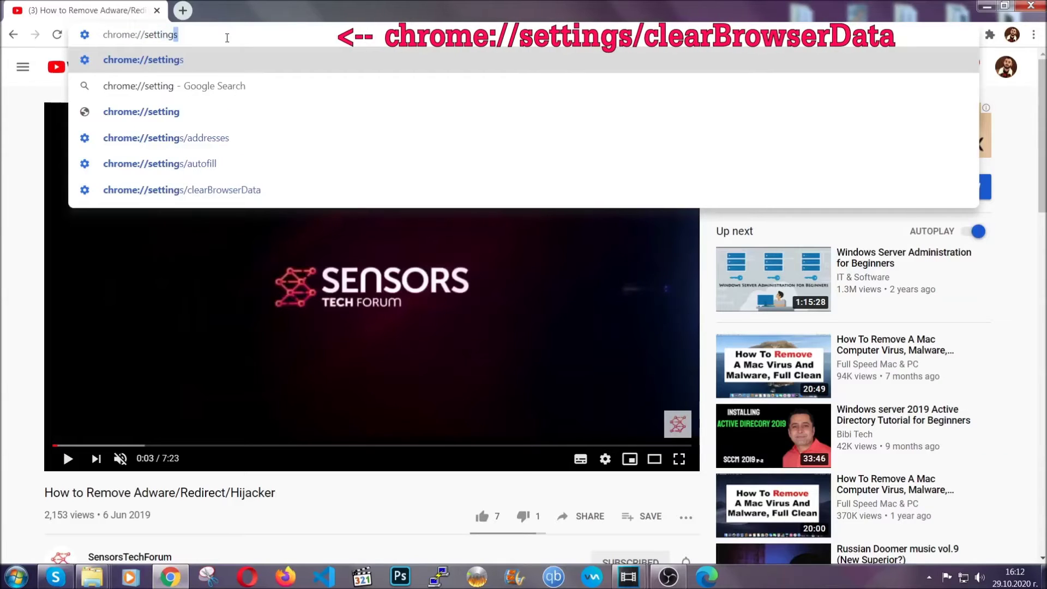
type("s/ce")
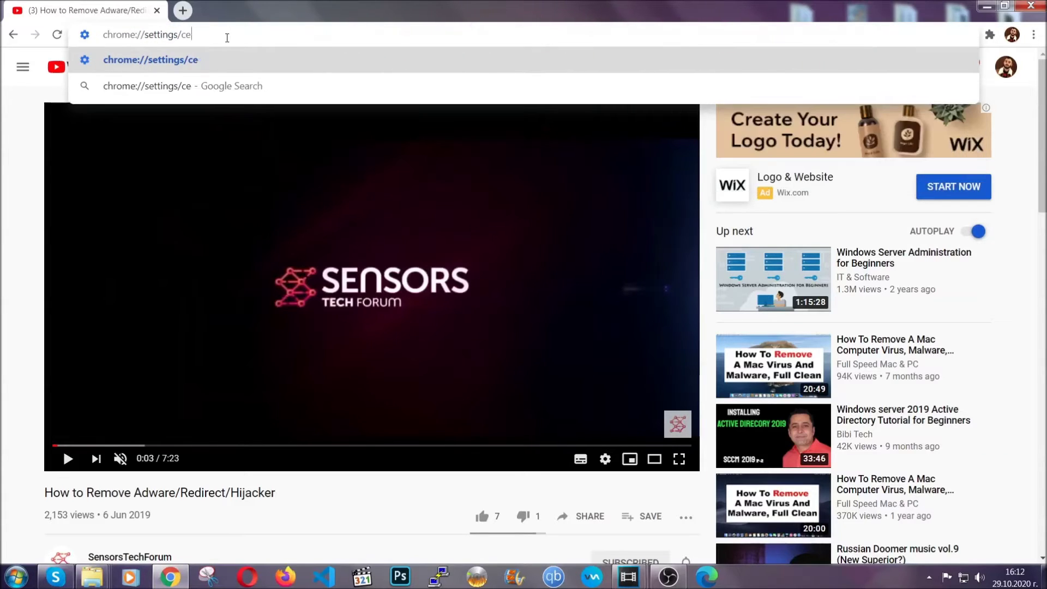
key("BackSpace")
type("learBrowserData")
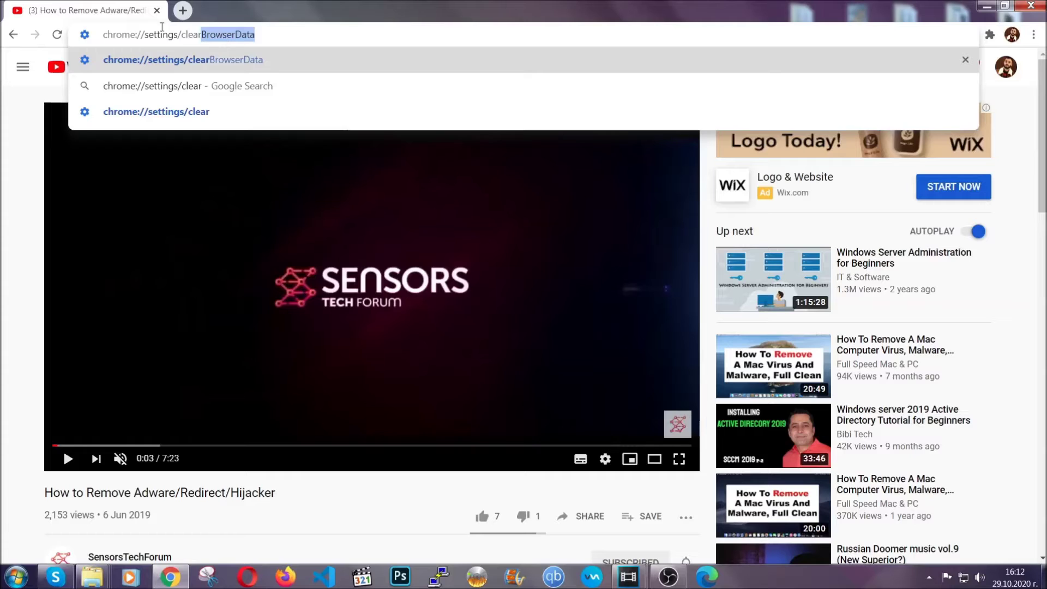
left_click(146, 59)
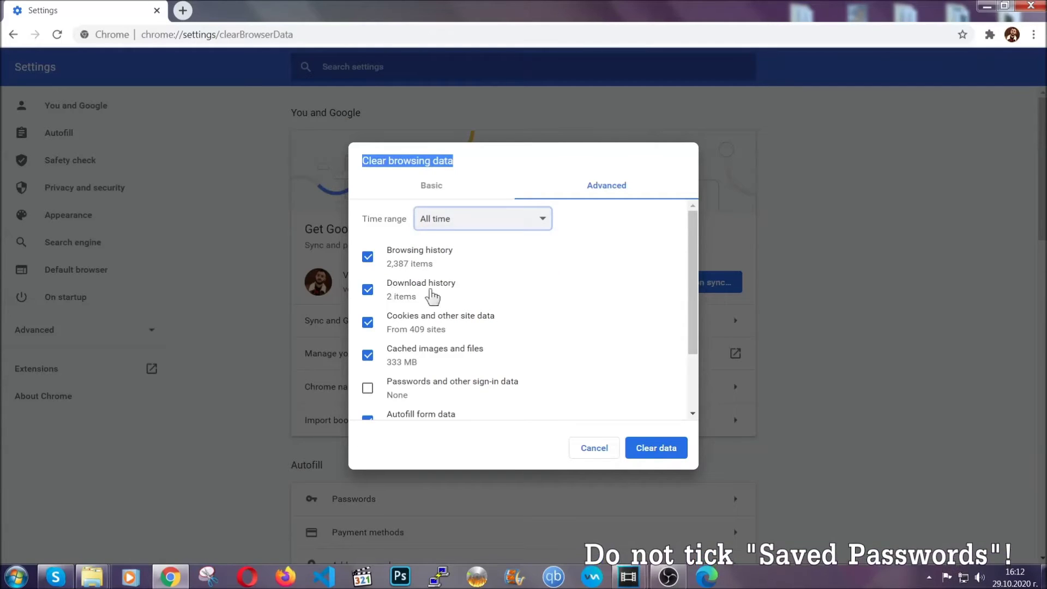
scroll(417, 358, "down", 3)
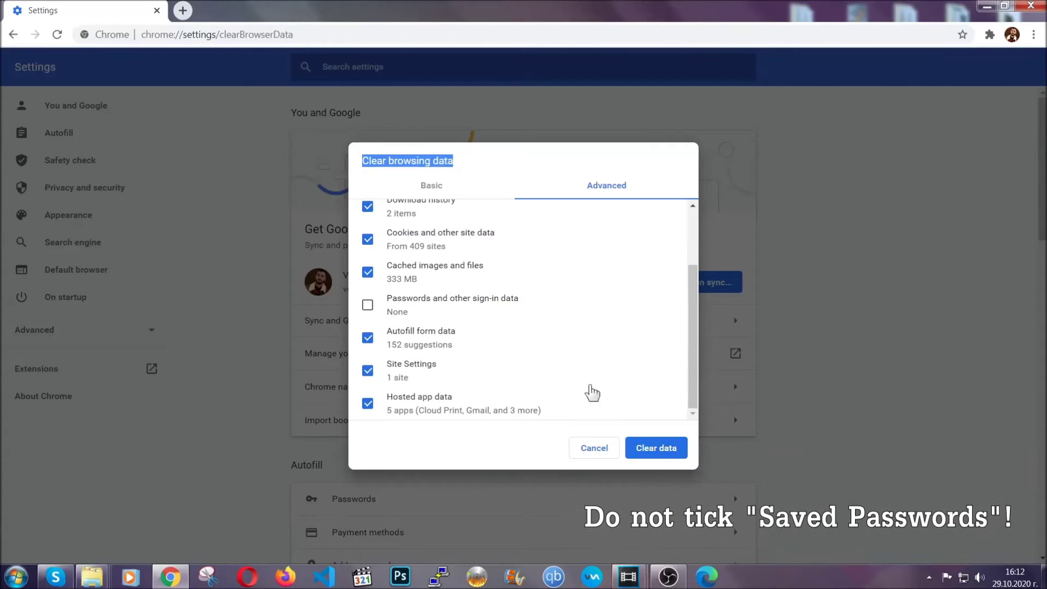
left_click(646, 449)
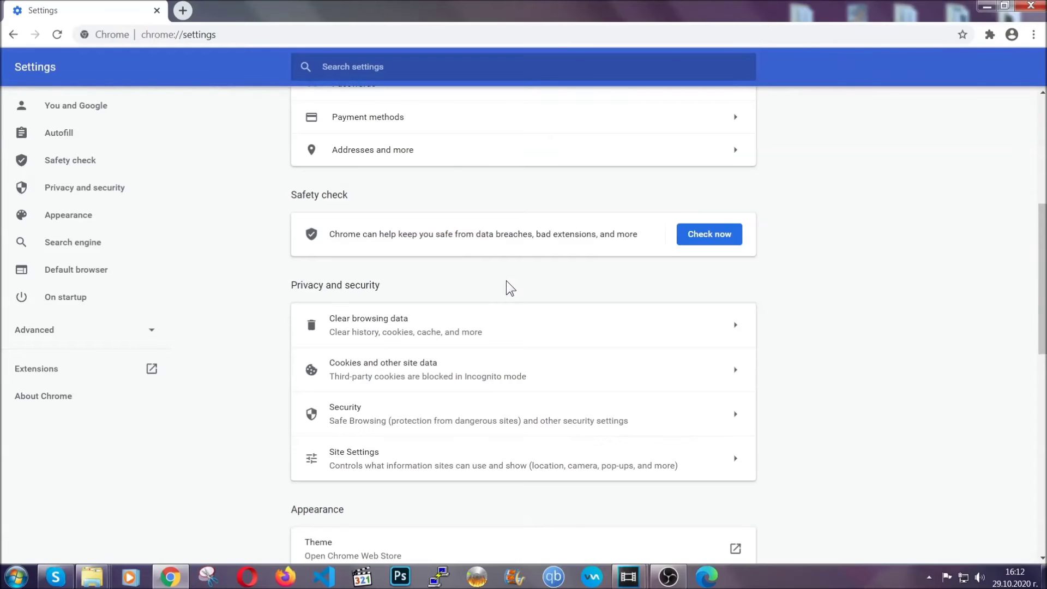
- Remove Chrome's Bulk Media Downloader extension, close its feedback tab, and minimize Chrome
left_click(1035, 35)
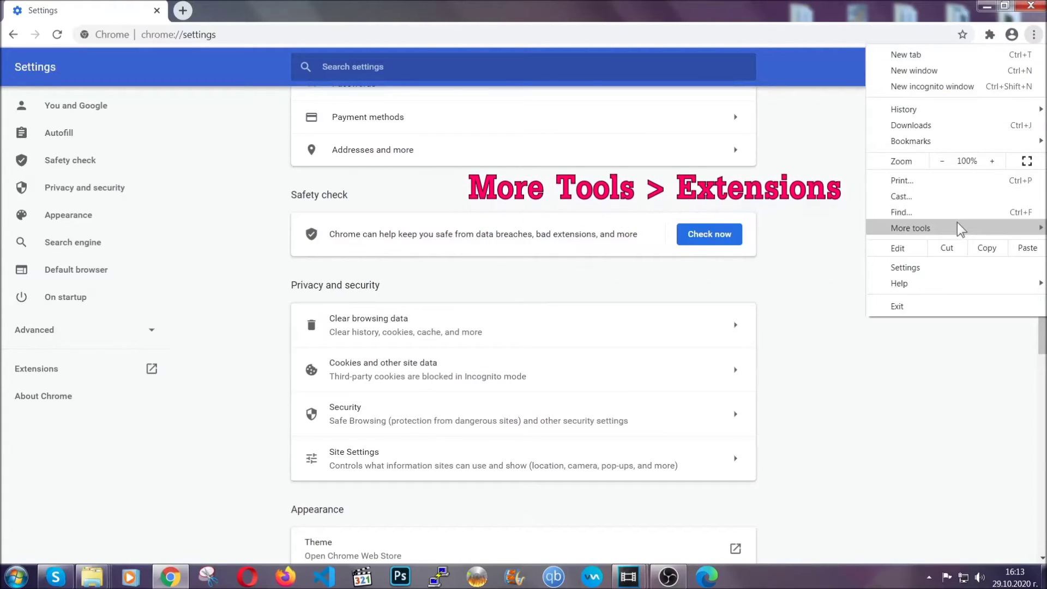
mouse_move(910, 227)
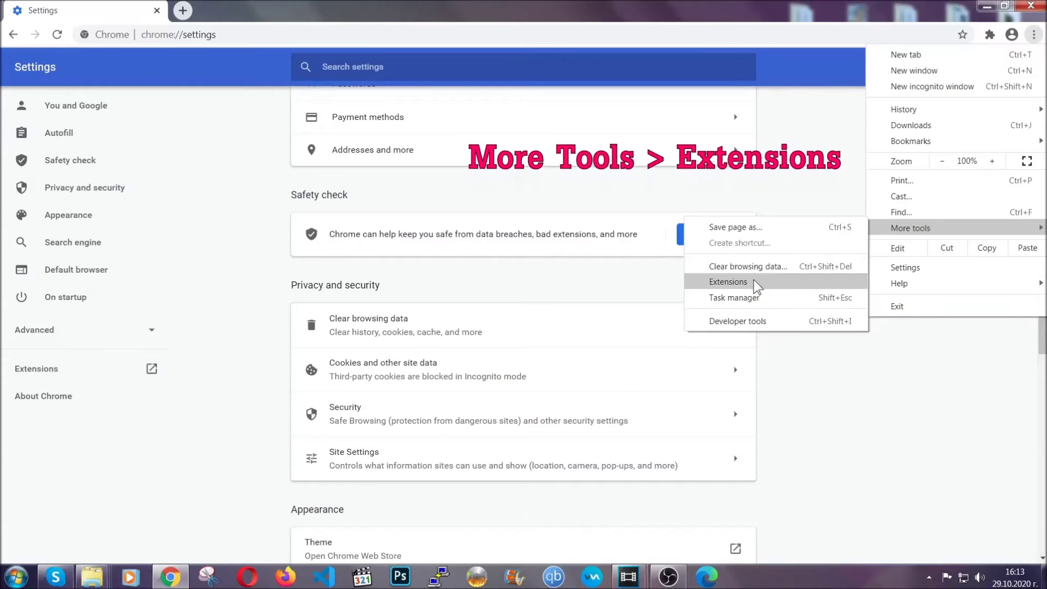
left_click(756, 284)
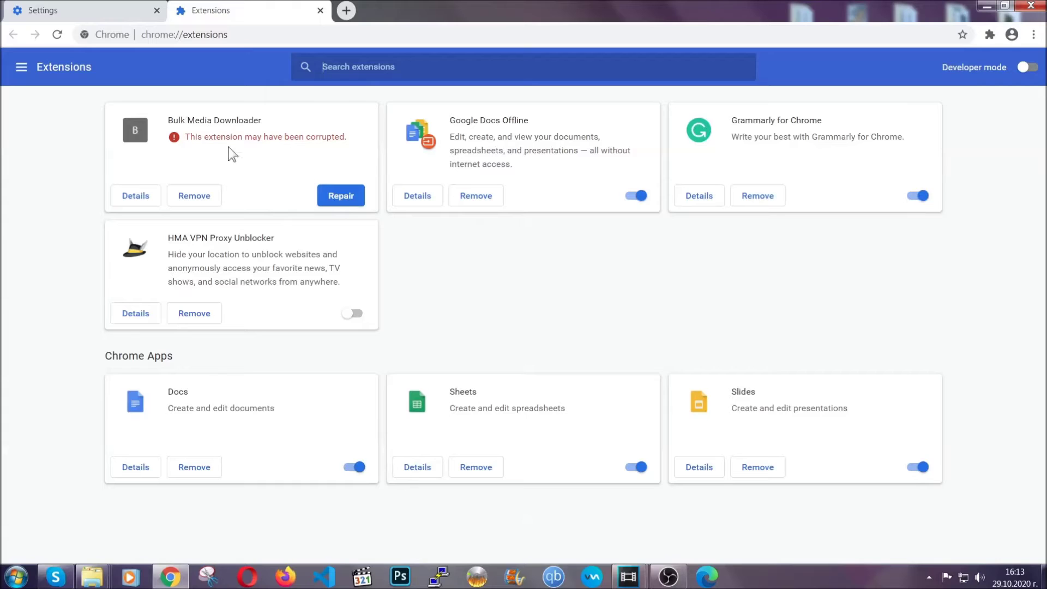
left_click(196, 196)
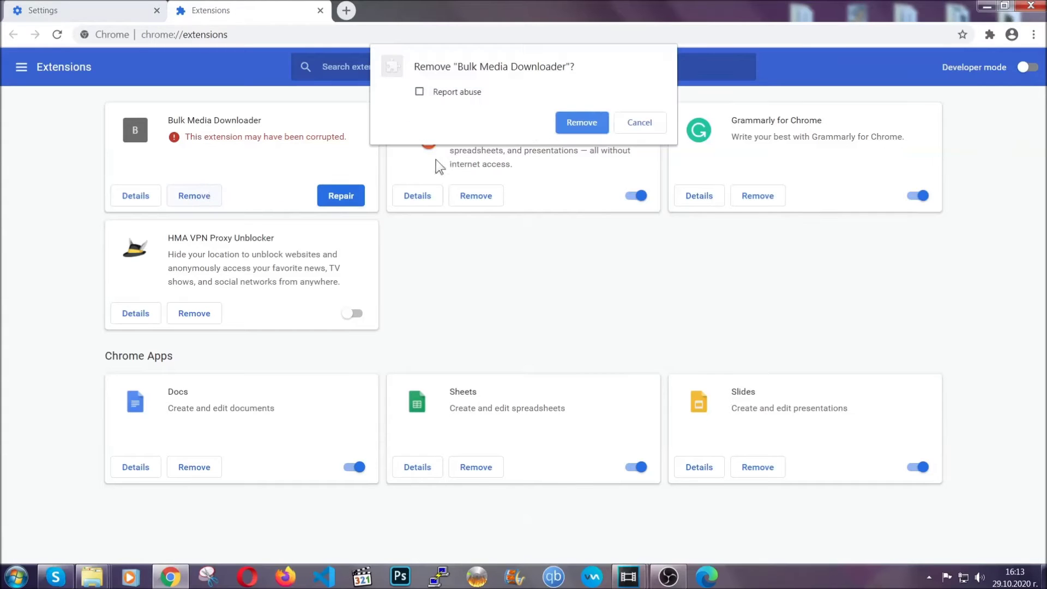
left_click(581, 122)
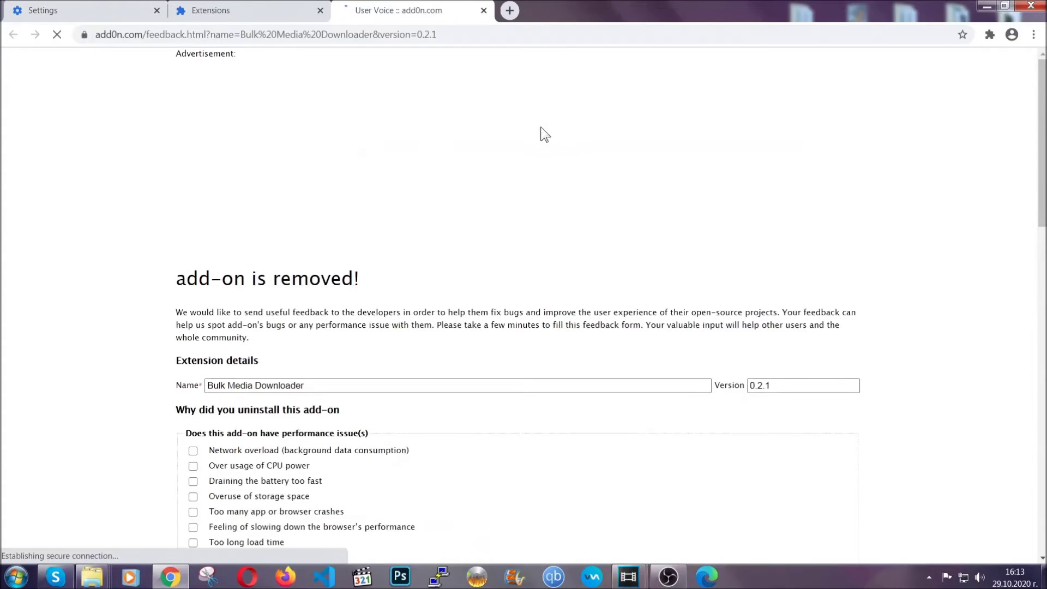
left_click(265, 11)
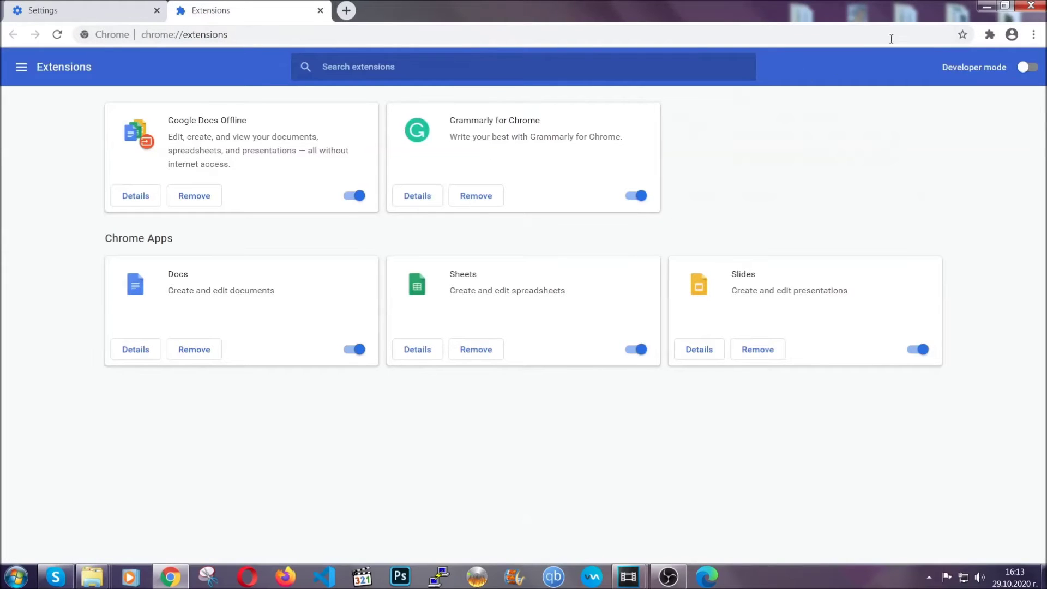
left_click(985, 8)
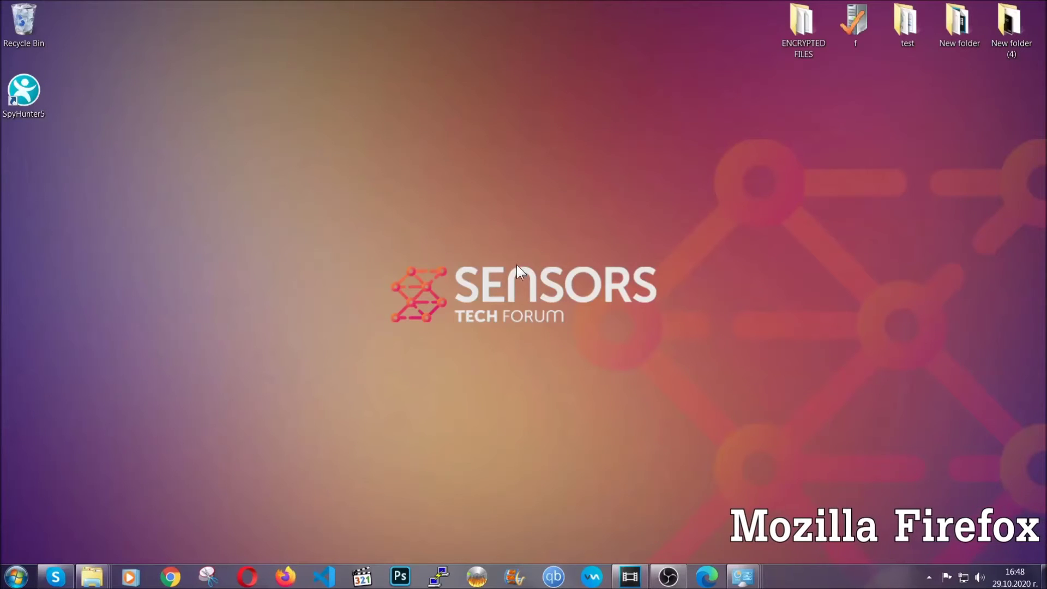
- Load about:support in Firefox and bring up the Refresh Firefox confirmation
left_click(285, 578)
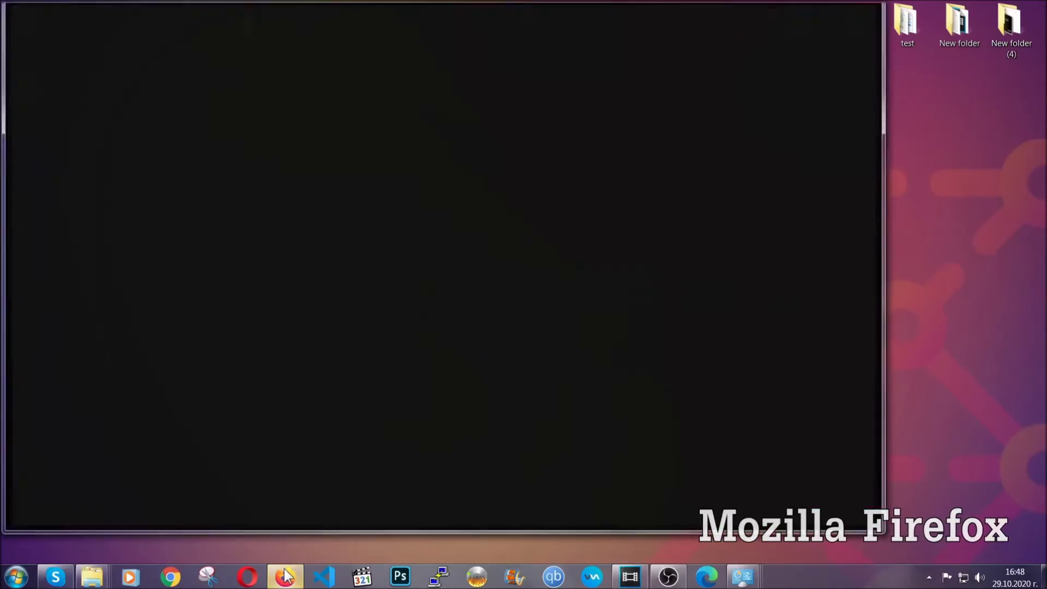
left_click(287, 42)
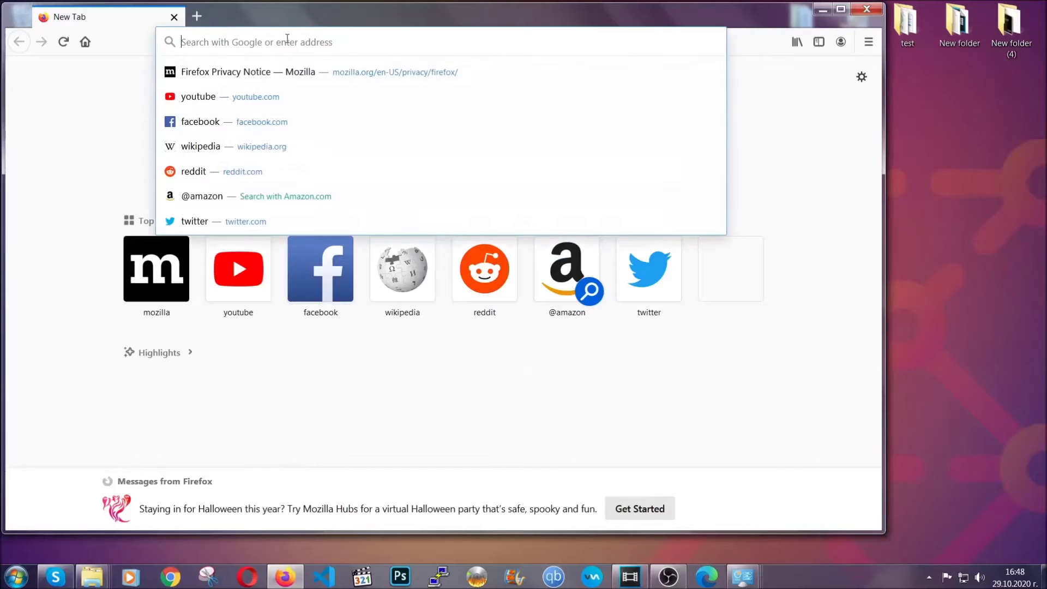
type("about:support")
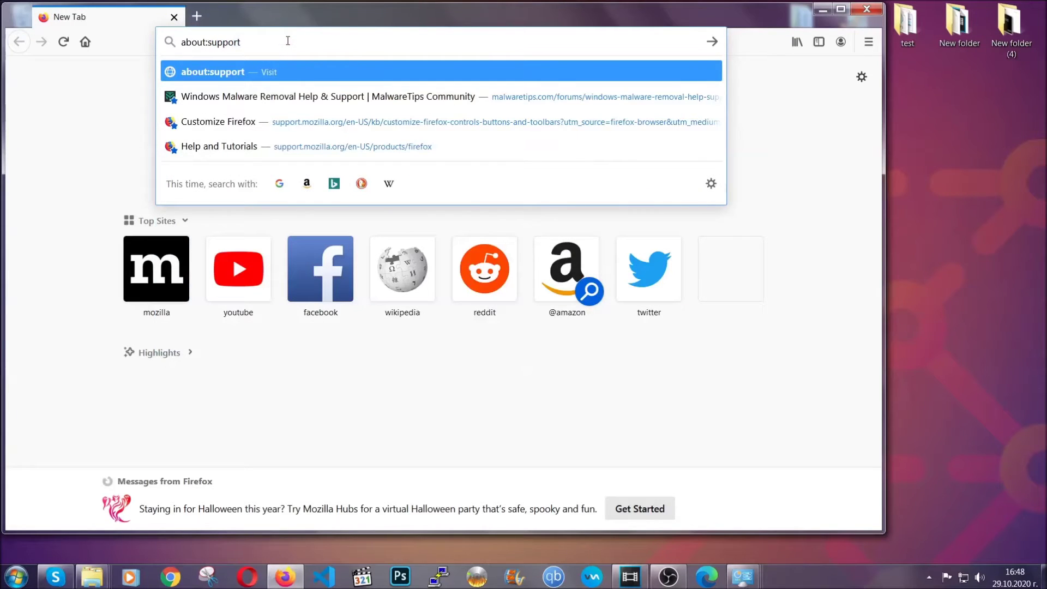
key("Return")
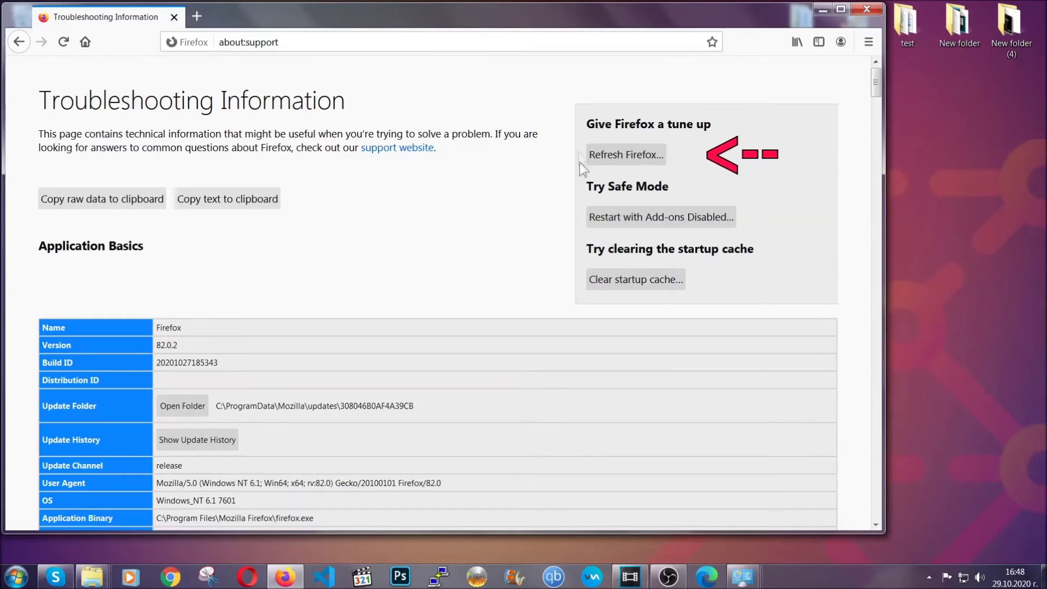
left_click(620, 160)
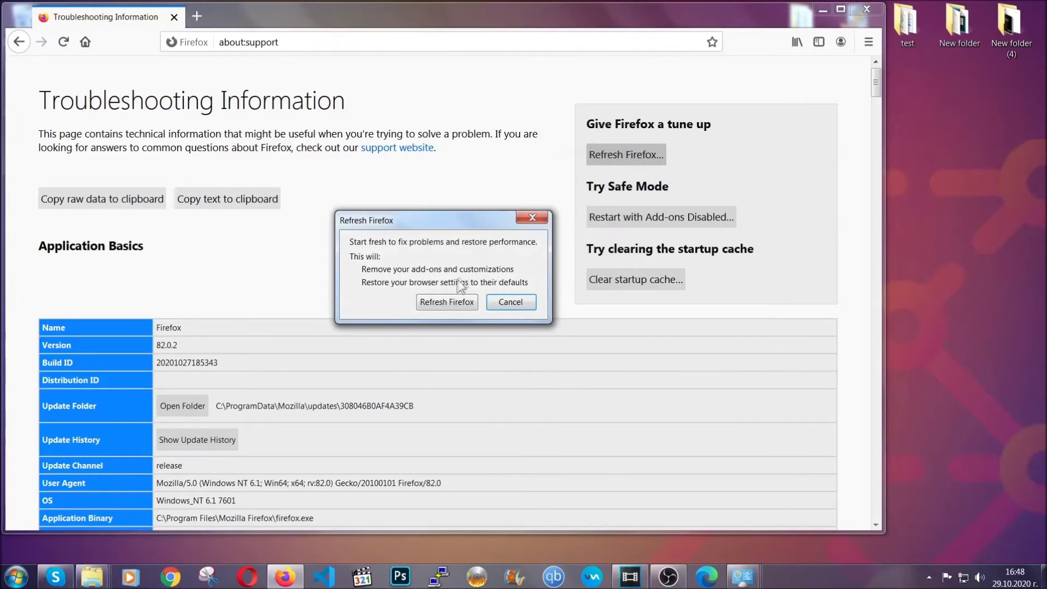
- Confirm Refresh Firefox to remove add-ons and restore defaults, then minimize Firefox
left_click(446, 303)
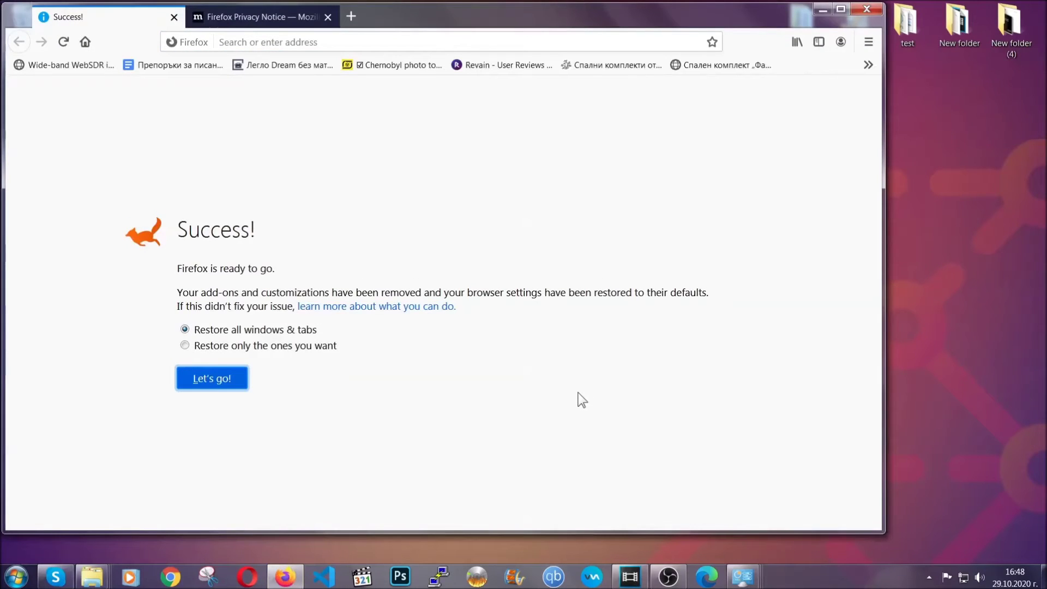
left_click(820, 10)
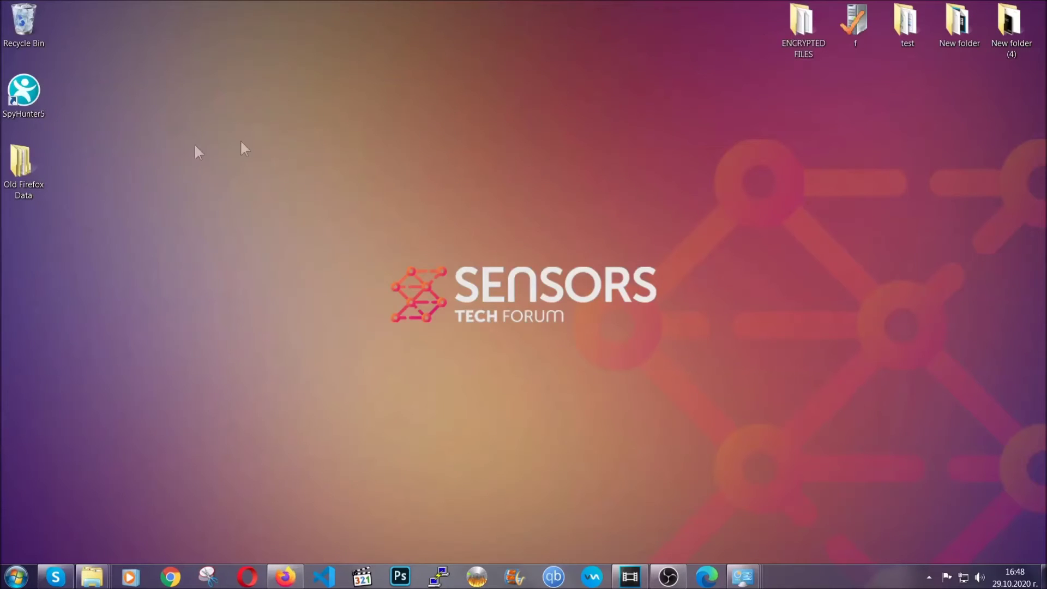
- Select the Old Firefox Data folder on the desktop
left_click(30, 167)
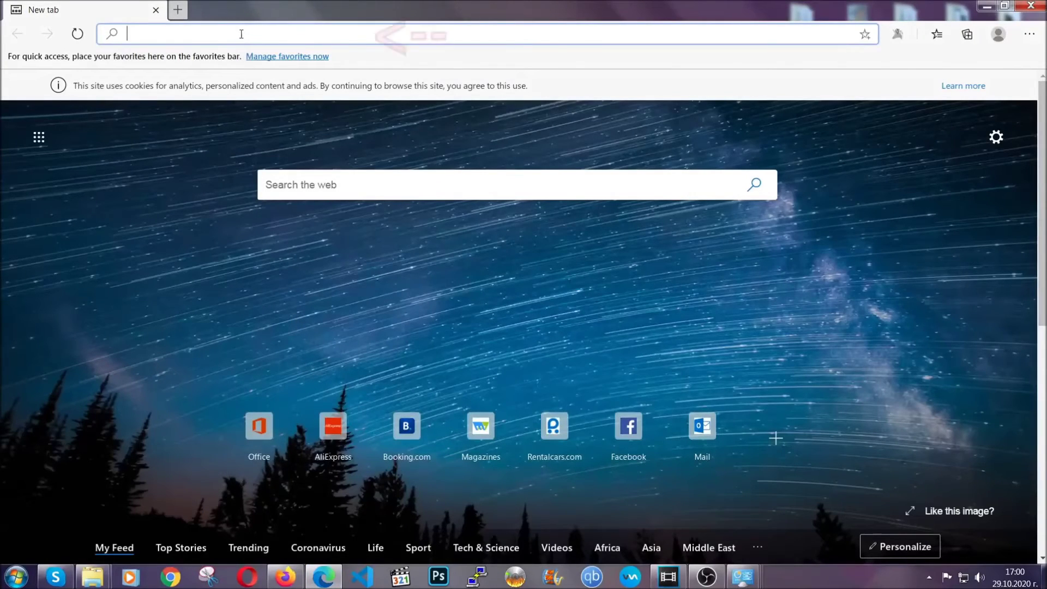
type("edge://")
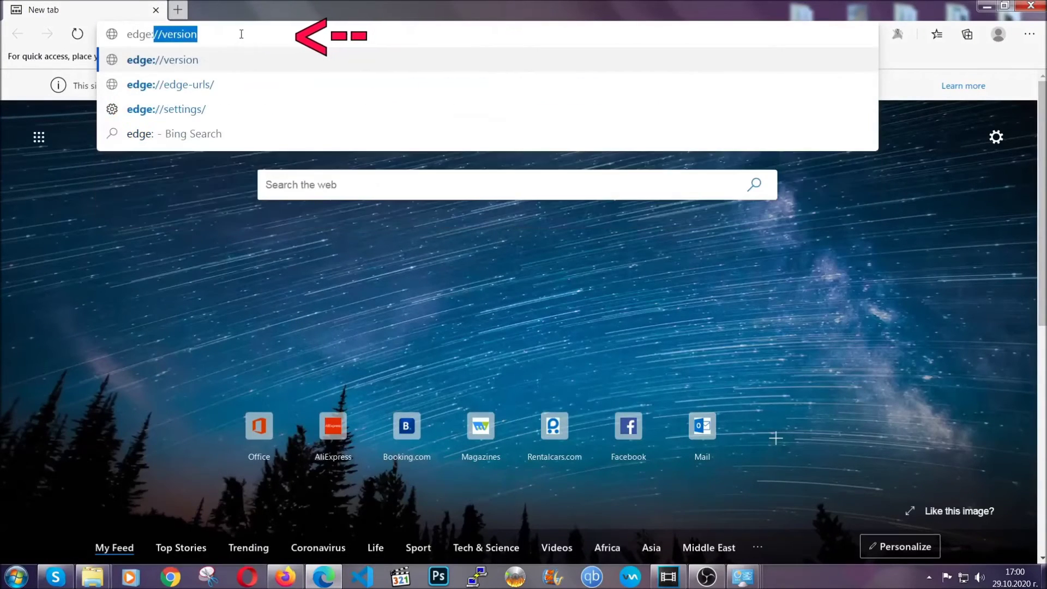
type("setting")
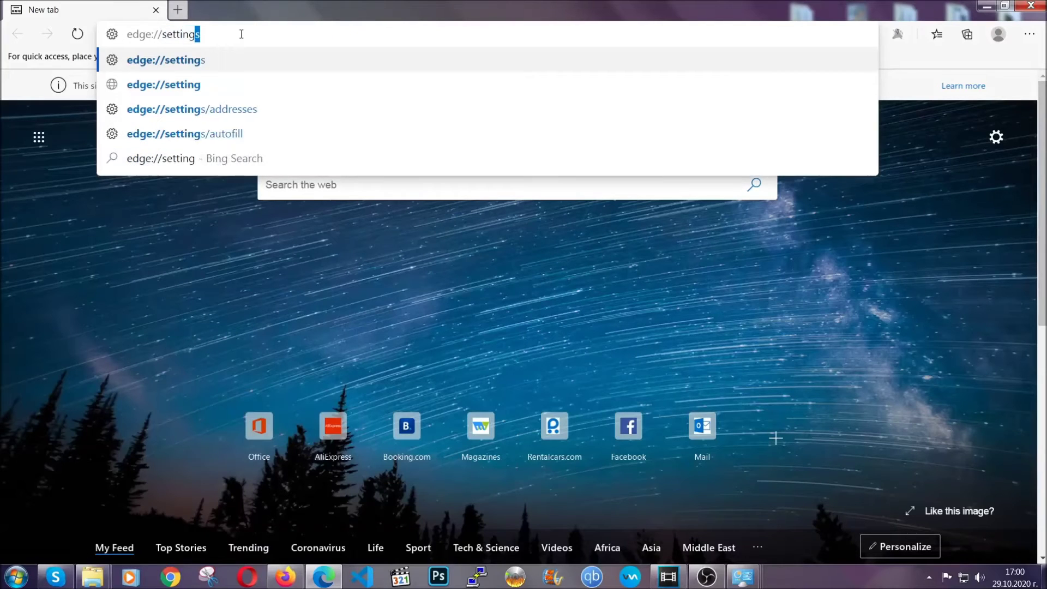
type("s/cle")
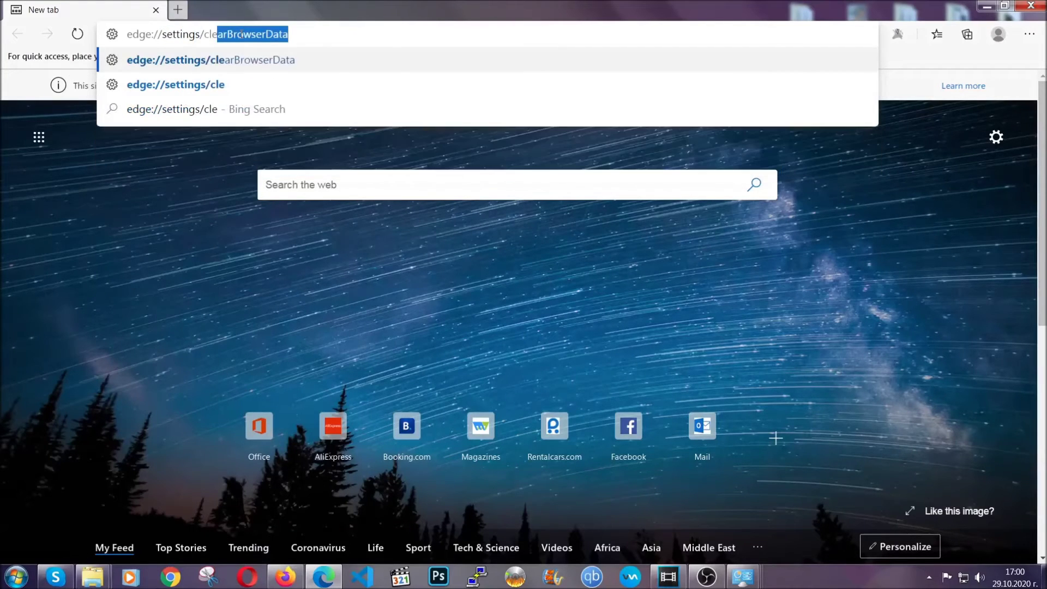
type("arBrowse")
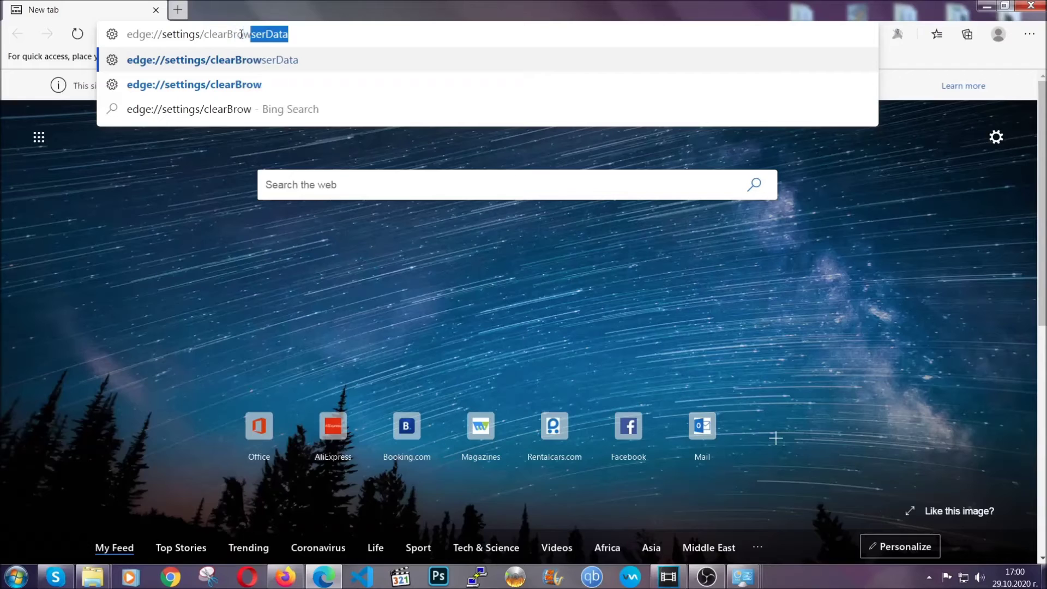
type("rData")
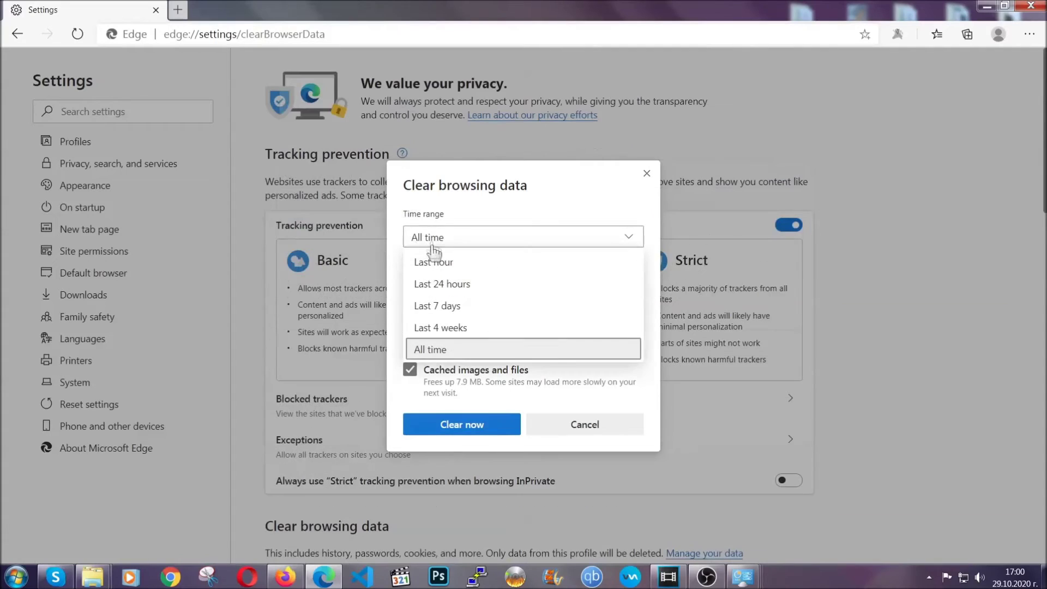
- Clear Edge's browsing data for All time, with Passwords left unchecked
left_click(434, 346)
scroll(442, 330, "down", 3)
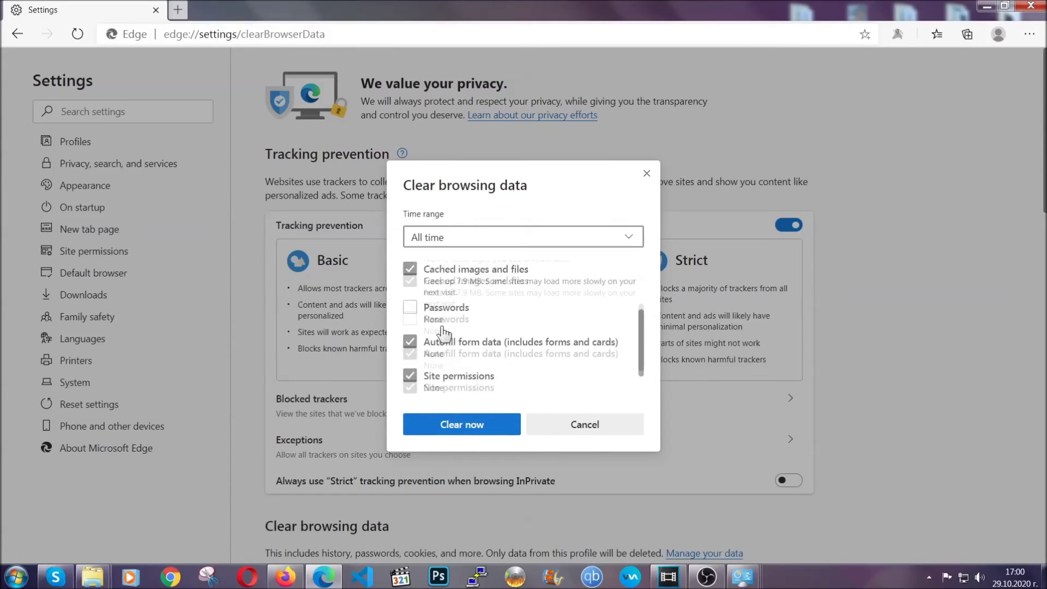
scroll(442, 336, "down", 2)
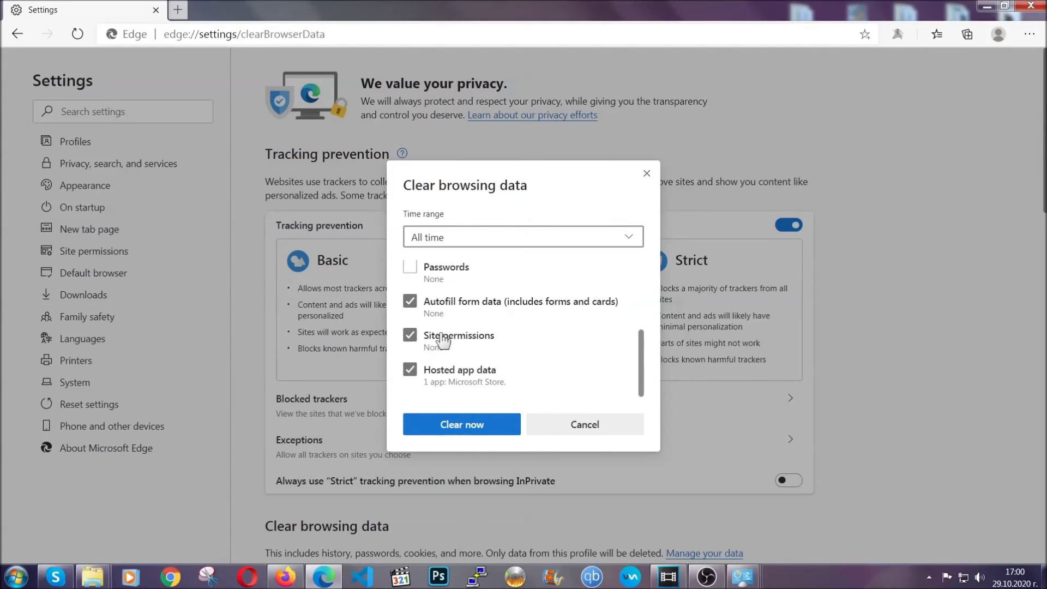
left_click(457, 428)
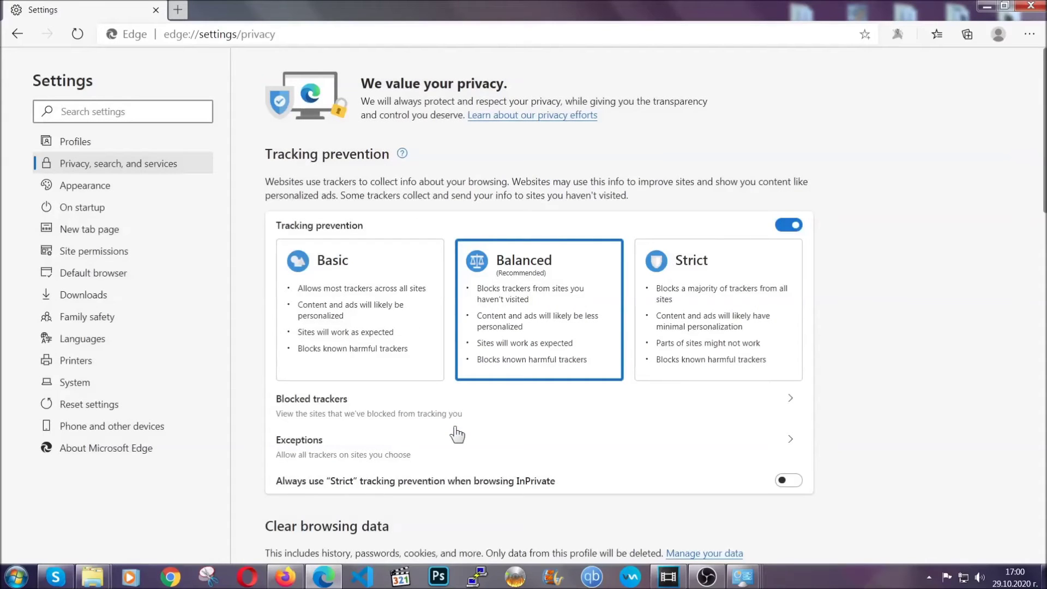
- Remove Edge's only installed extension, close Edge, and launch Opera
left_click(1029, 34)
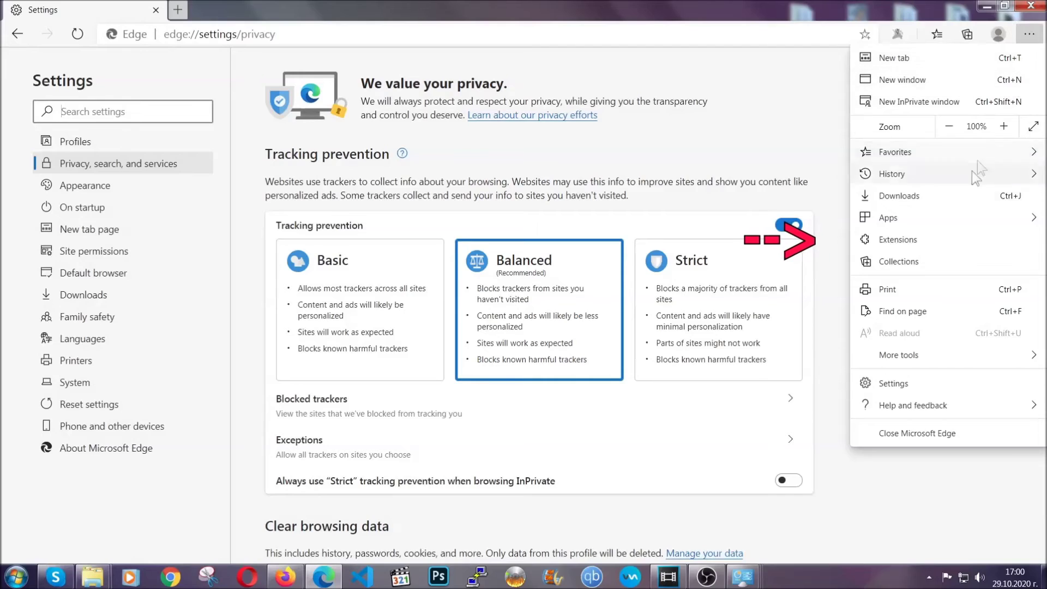
left_click(953, 239)
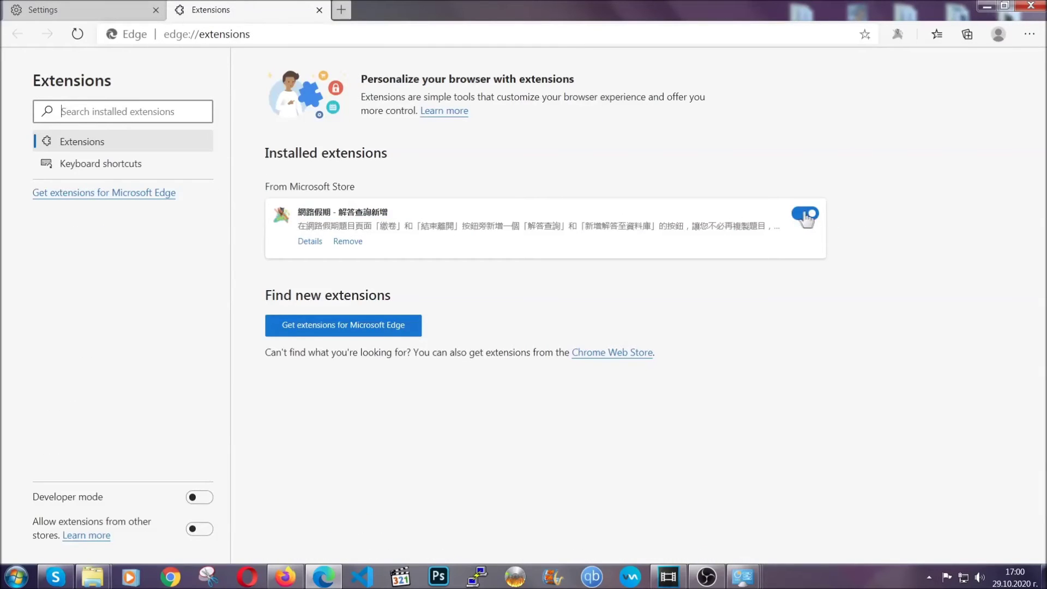
left_click(346, 242)
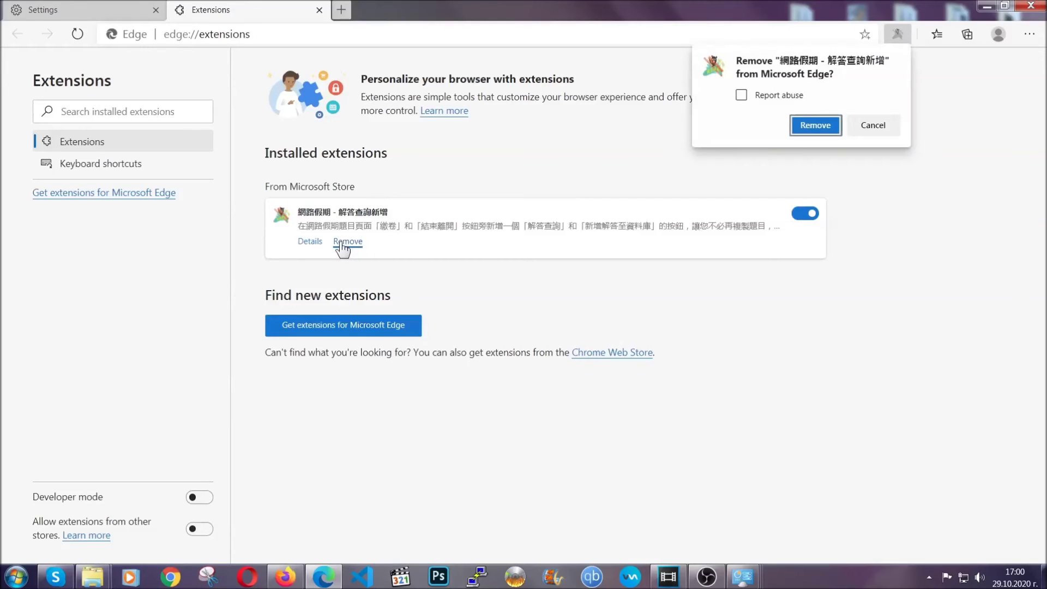
left_click(815, 125)
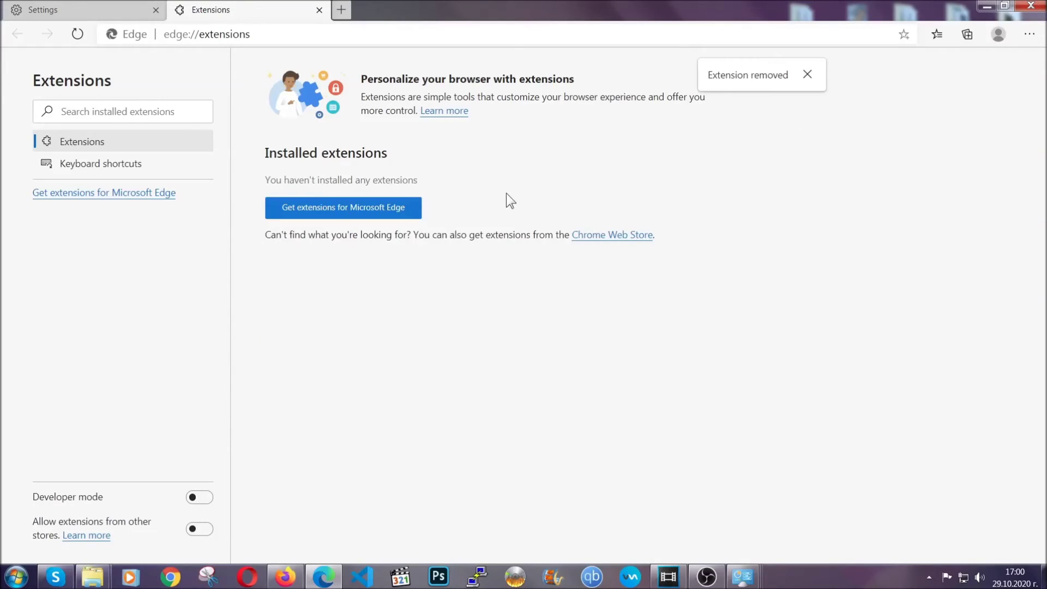
left_click(1031, 7)
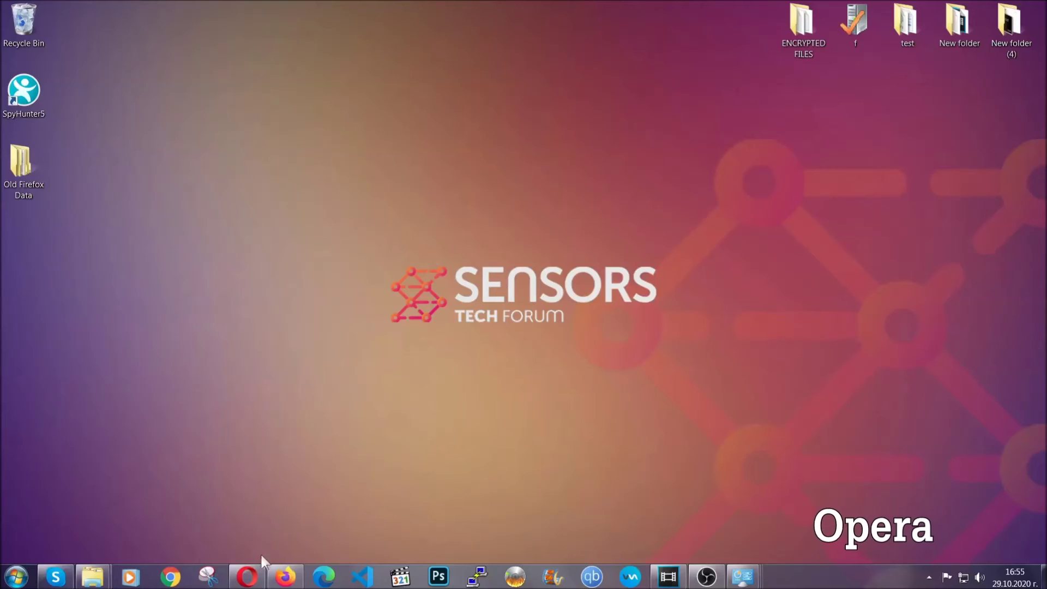
left_click(248, 577)
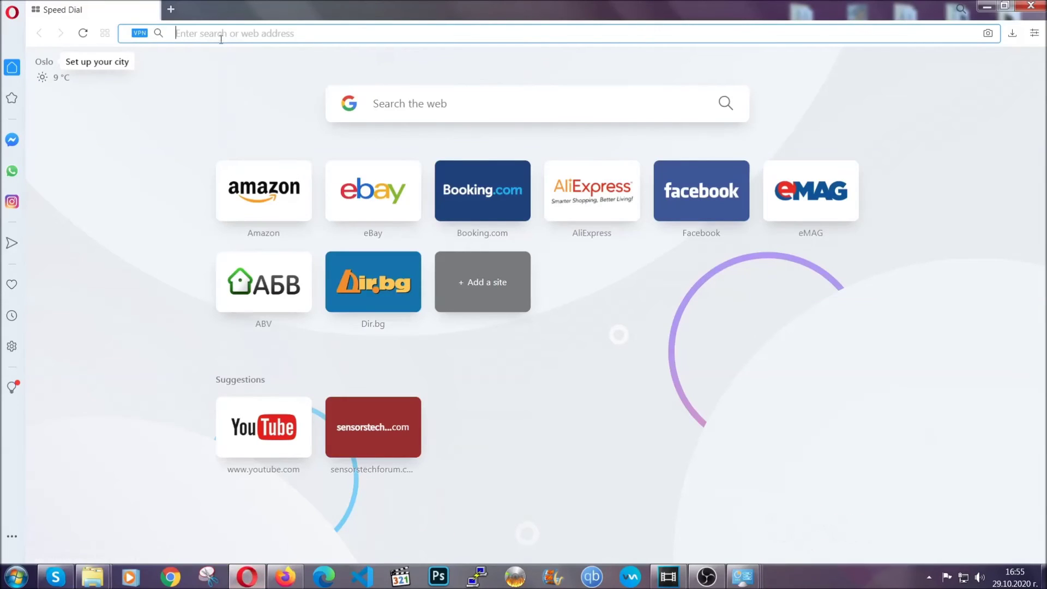
type("opera")
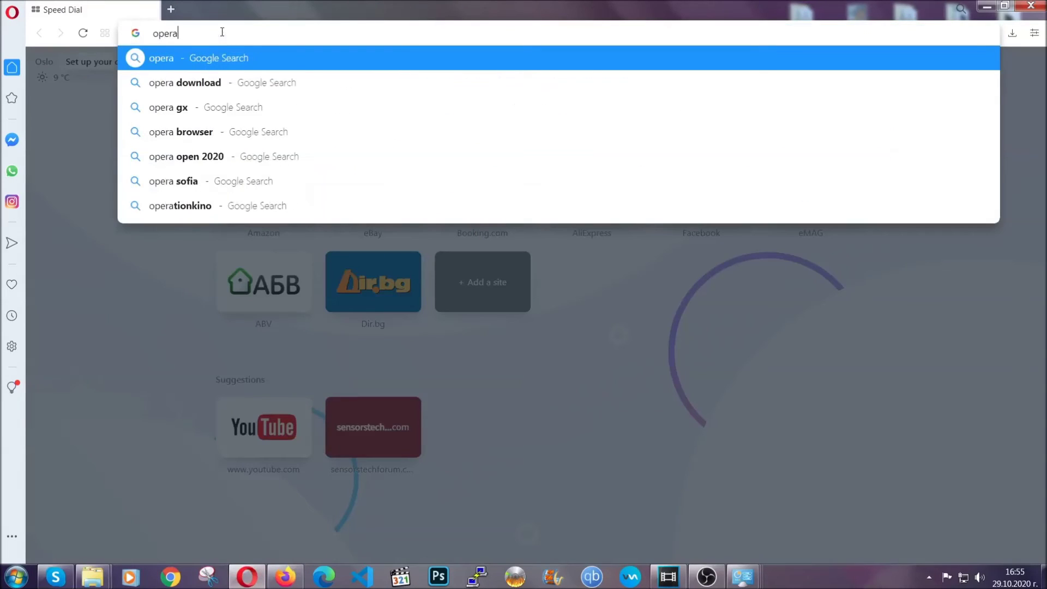
type("://settings/c")
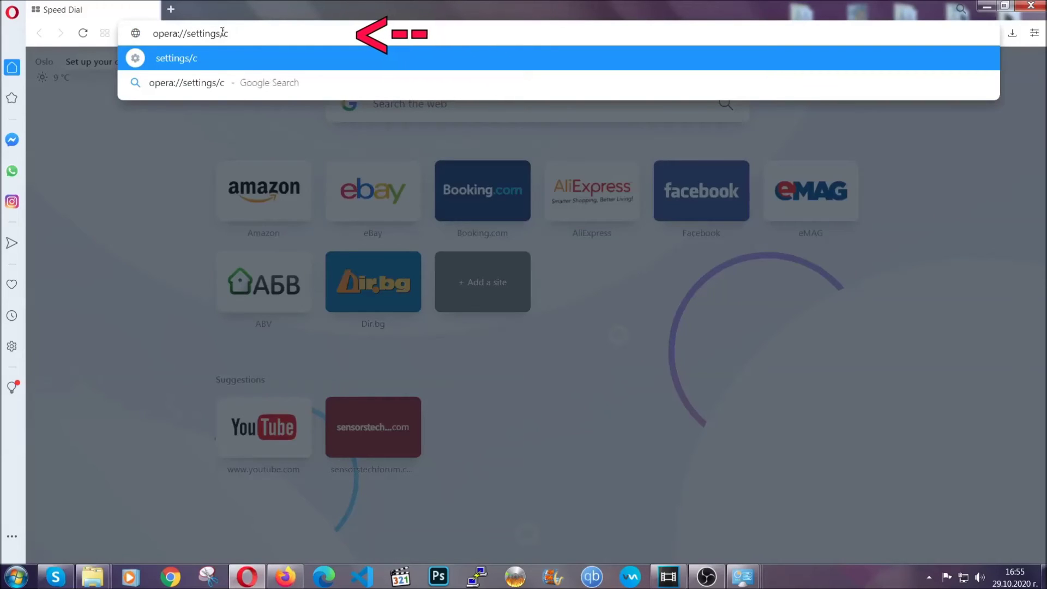
type("learBrr")
- Correct and load opera://settings/clearBrowserData, then show the Advanced data types
key("BackSpace")
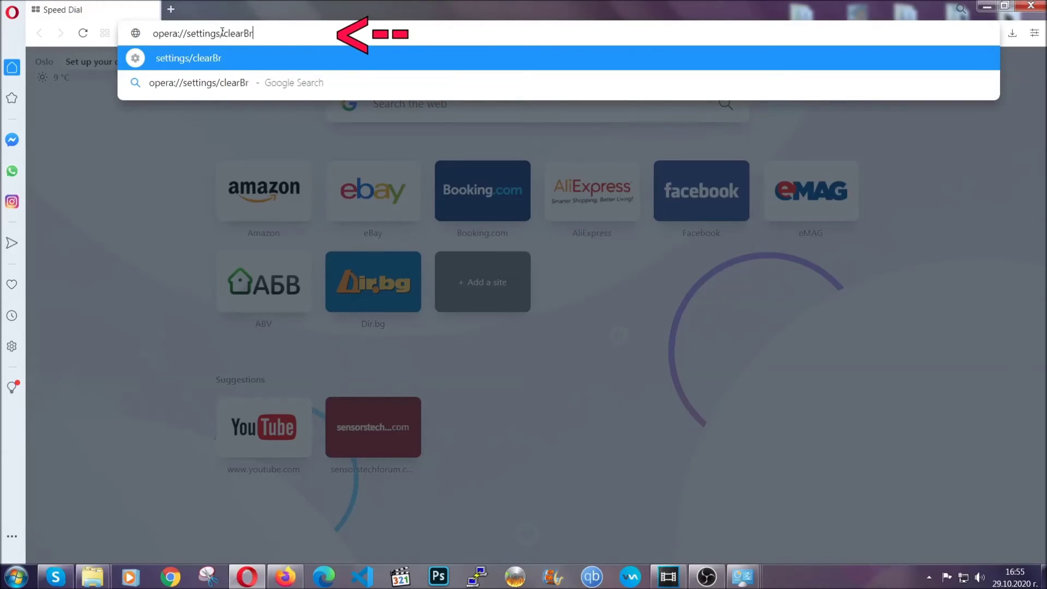
type("owserData")
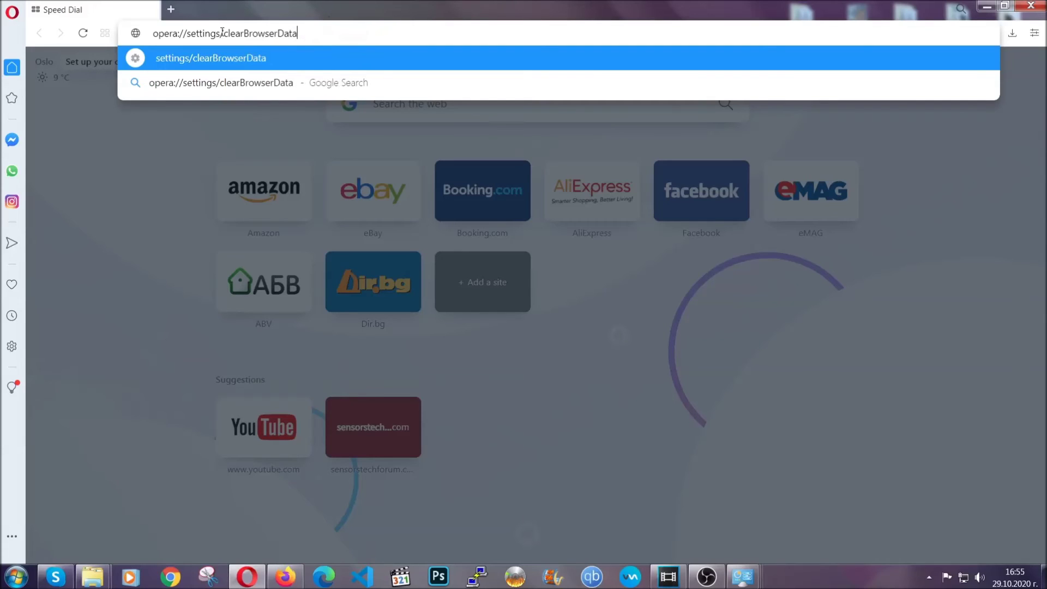
key("Return")
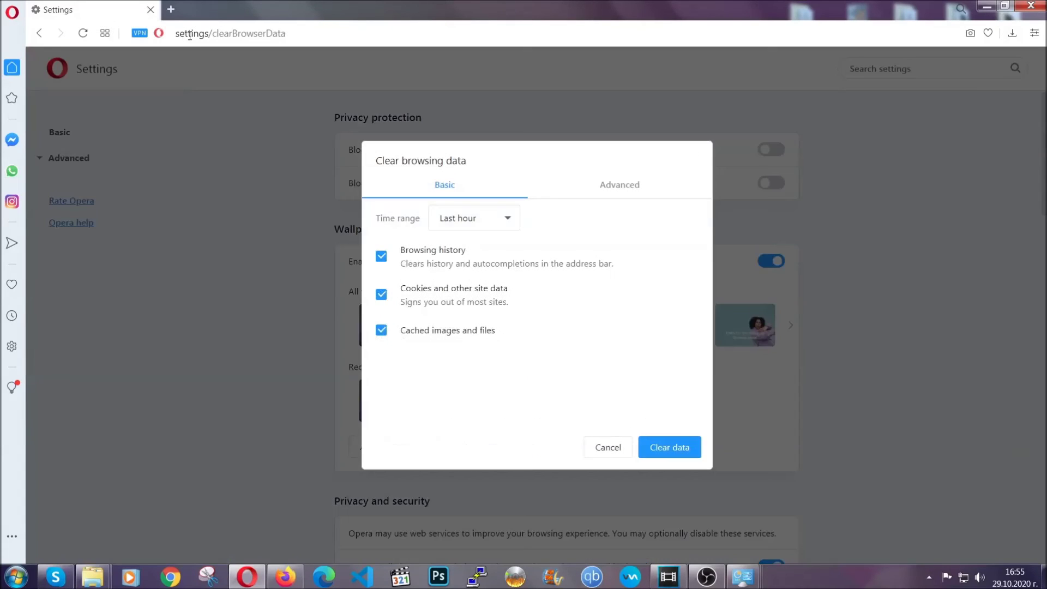
left_click(620, 185)
- Clear Opera's All time data, including Site Settings, with passwords left unticked
left_click(508, 219)
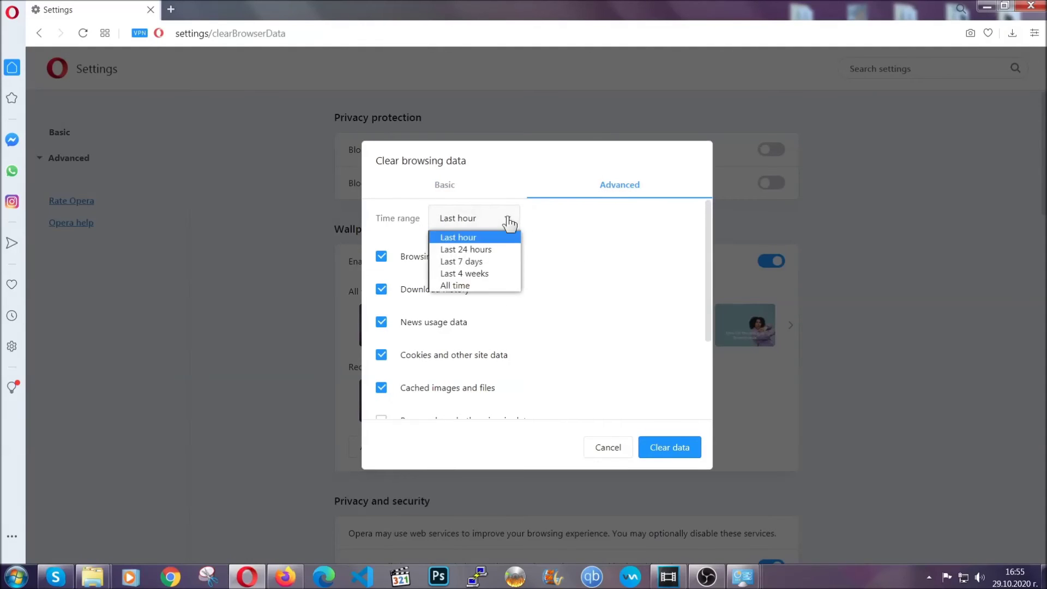
left_click(472, 284)
scroll(477, 290, "down", 3)
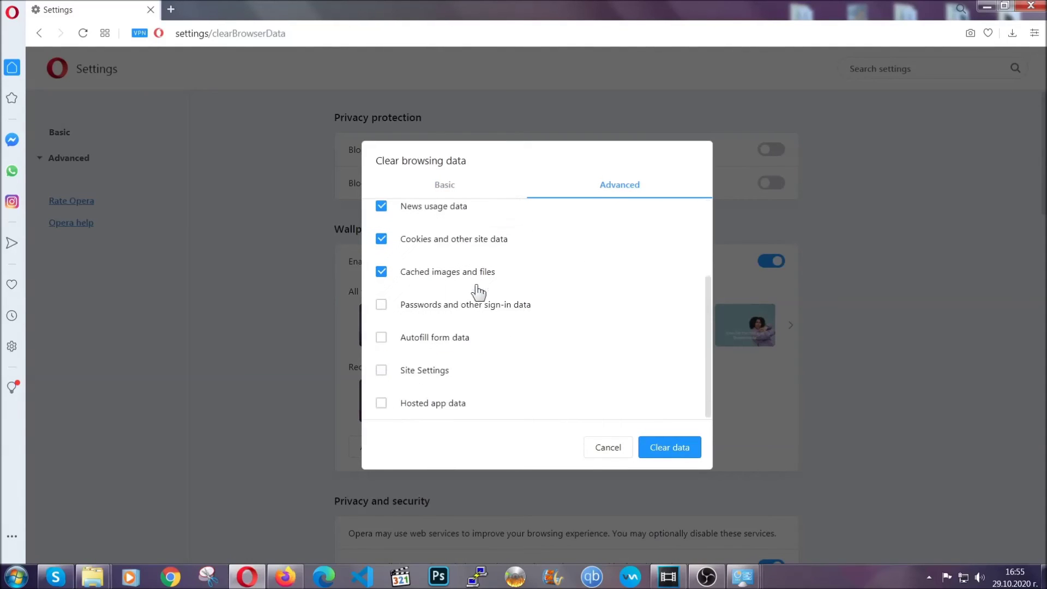
left_click(427, 371)
left_click(666, 449)
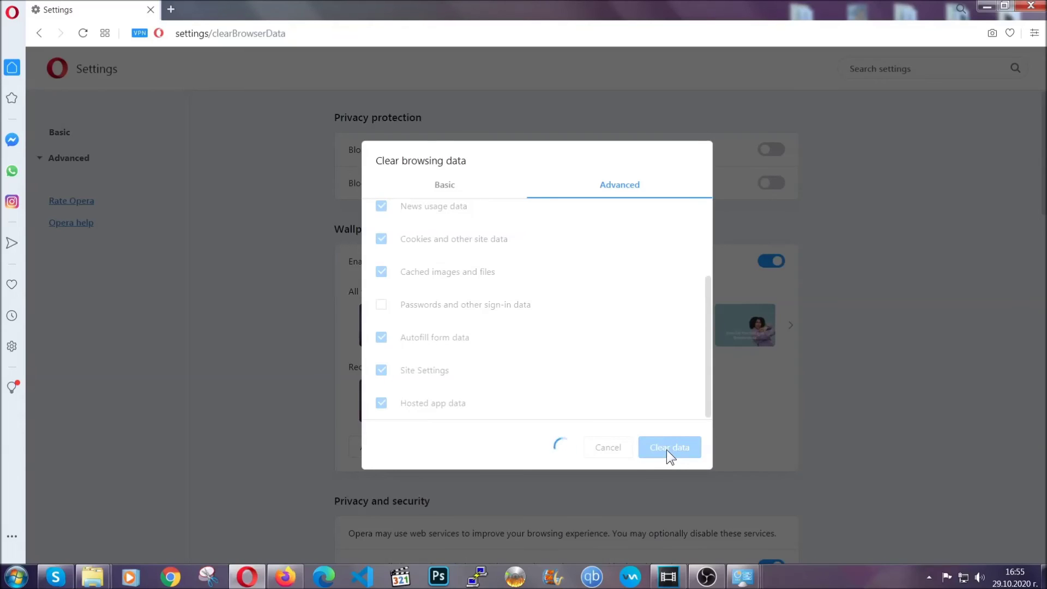